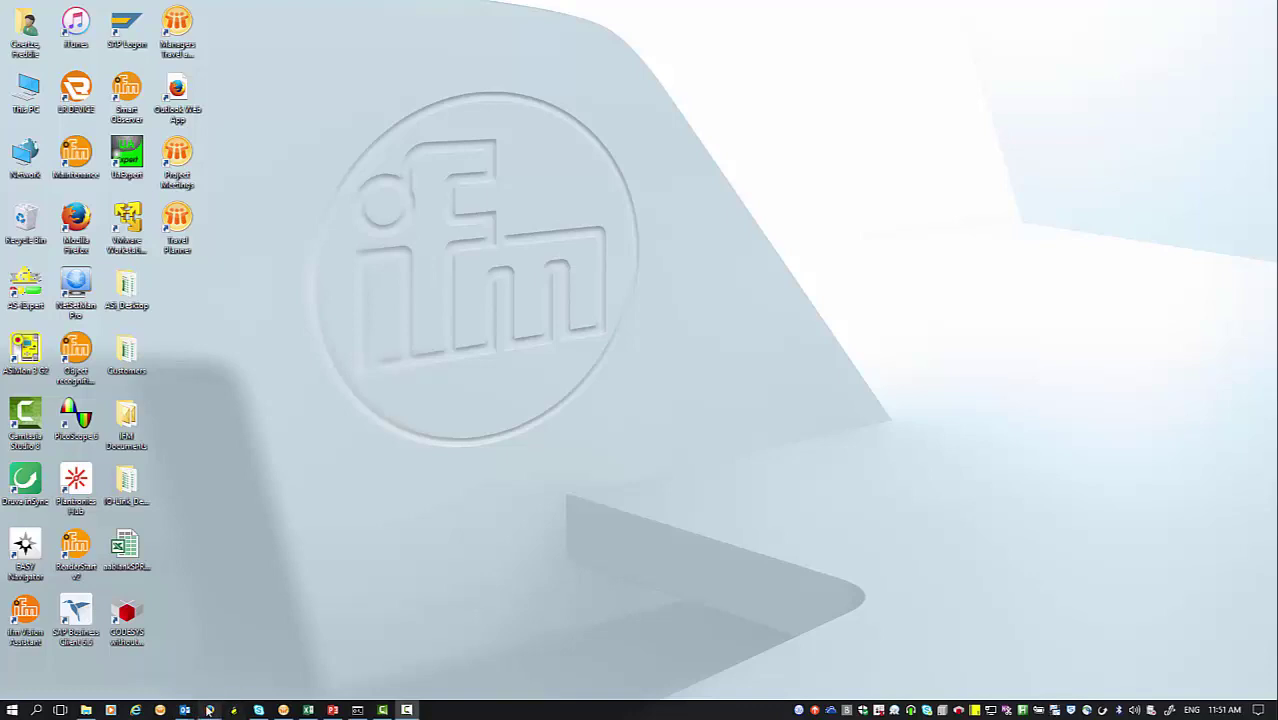
# Bring Firefox up on ifm.com and open the Downloads area from the Service menu.
pyautogui.click(213, 709)
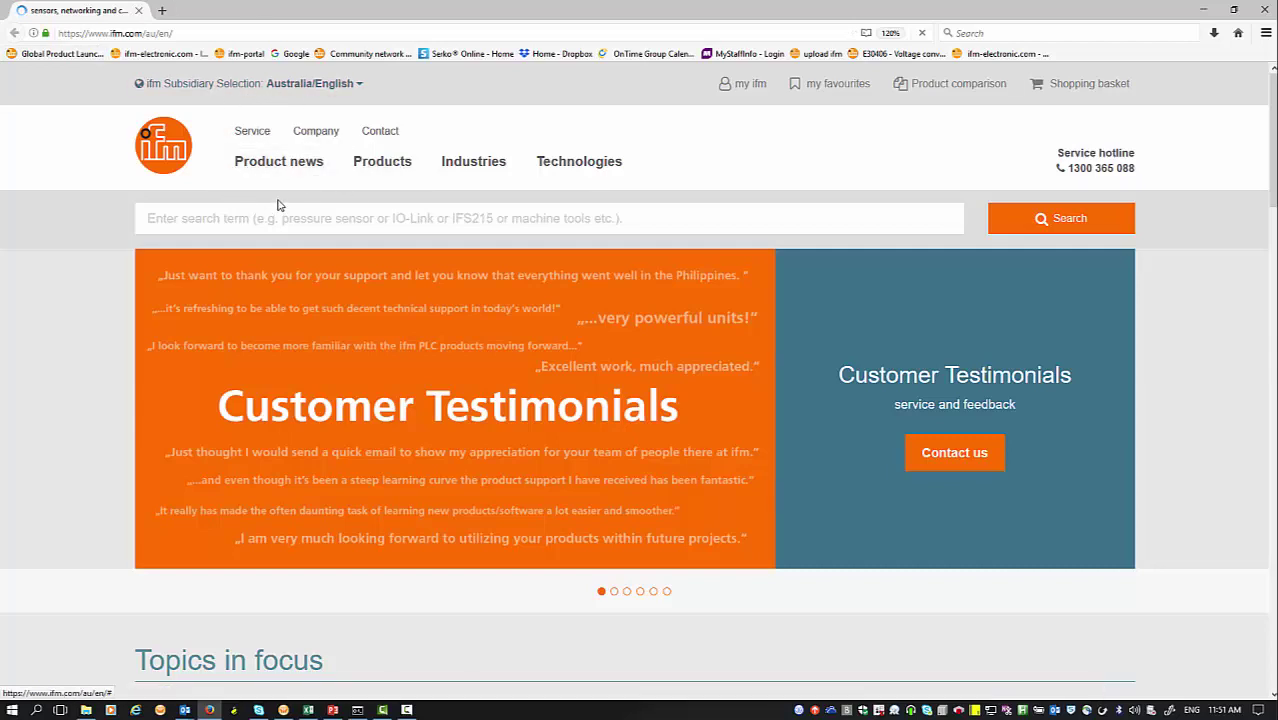
pyautogui.click(252, 133)
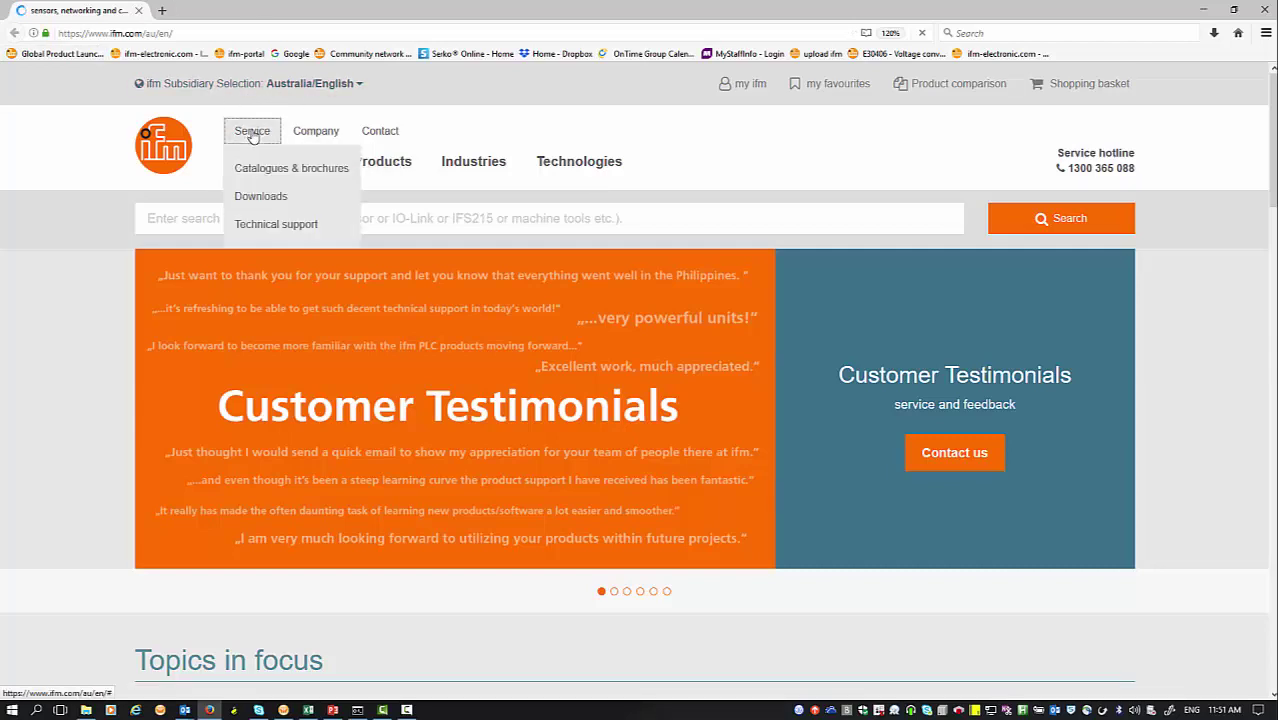
pyautogui.click(273, 197)
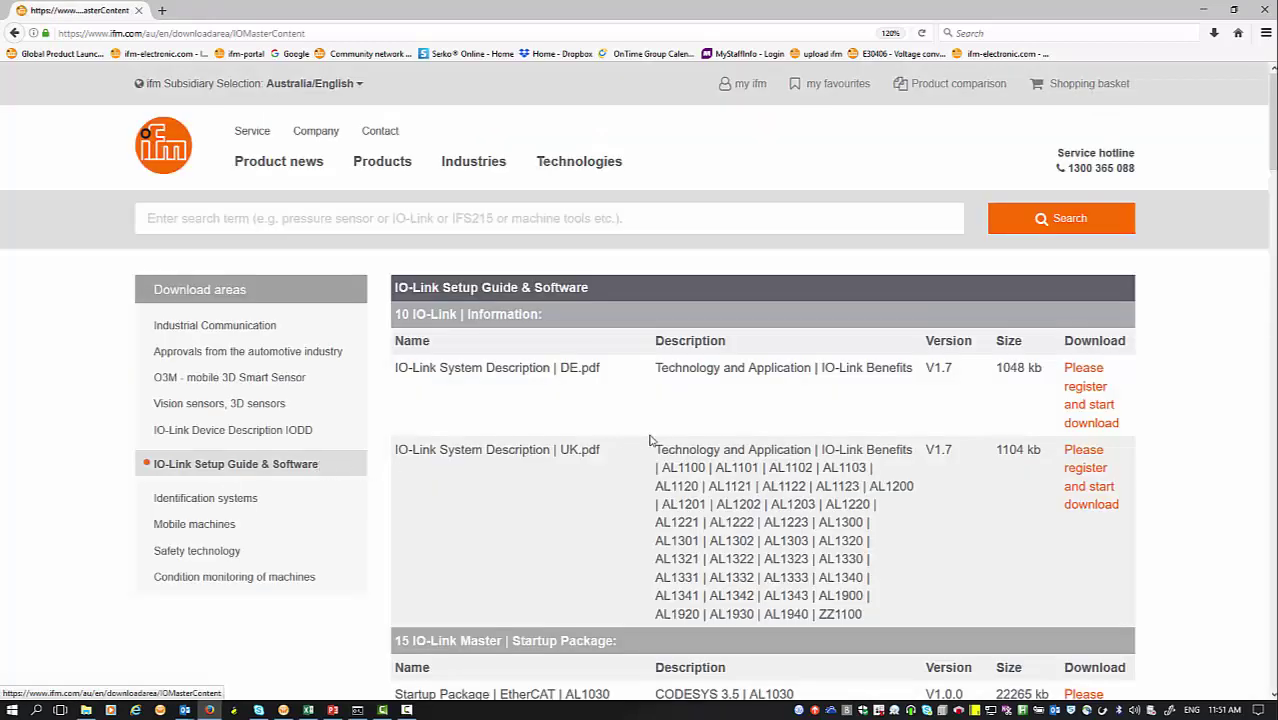
# Scroll past the startup packages and firmware down to the 75 IO-Link Configuration Tool table.
pyautogui.scroll(-3, 688, 488)
pyautogui.scroll(-1, 688, 488)
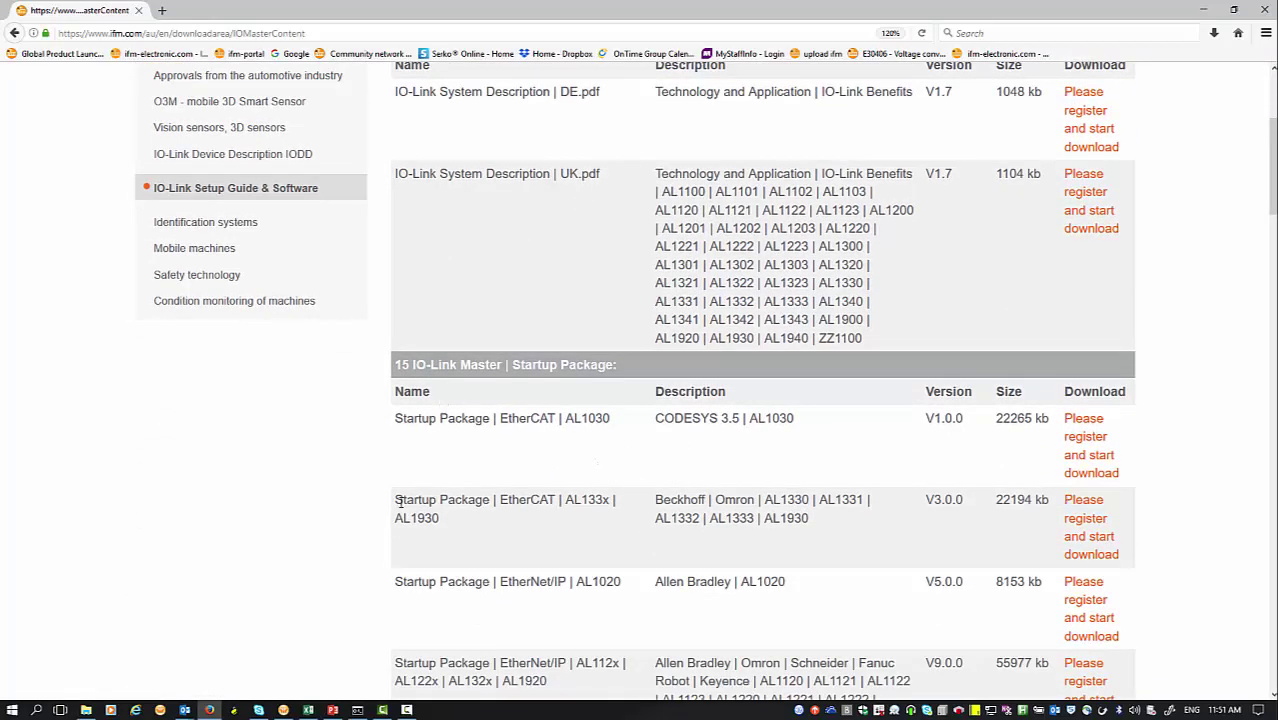
pyautogui.moveTo(399, 503); pyautogui.dragTo(502, 528)
pyautogui.click(530, 518)
pyautogui.scroll(-1, 776, 546)
pyautogui.scroll(-2, 772, 548)
pyautogui.scroll(-12, 687, 482)
pyautogui.scroll(-17, 687, 482)
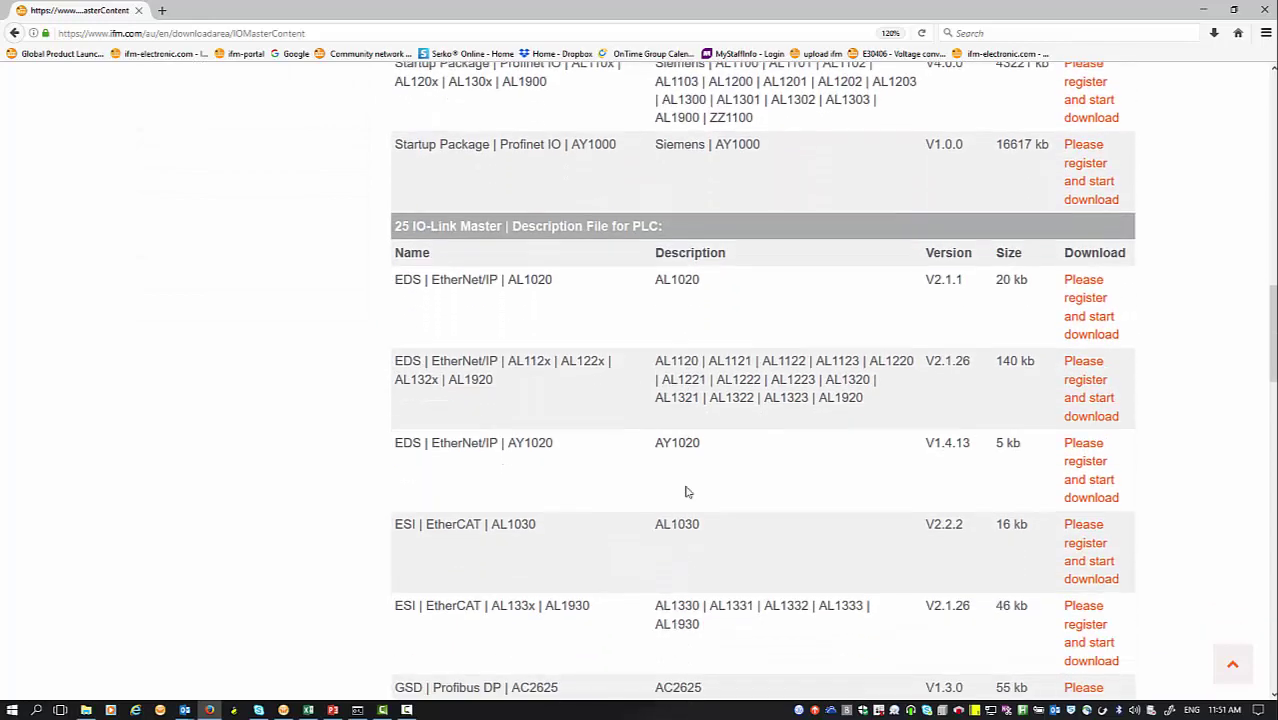
pyautogui.scroll(-4, 687, 488)
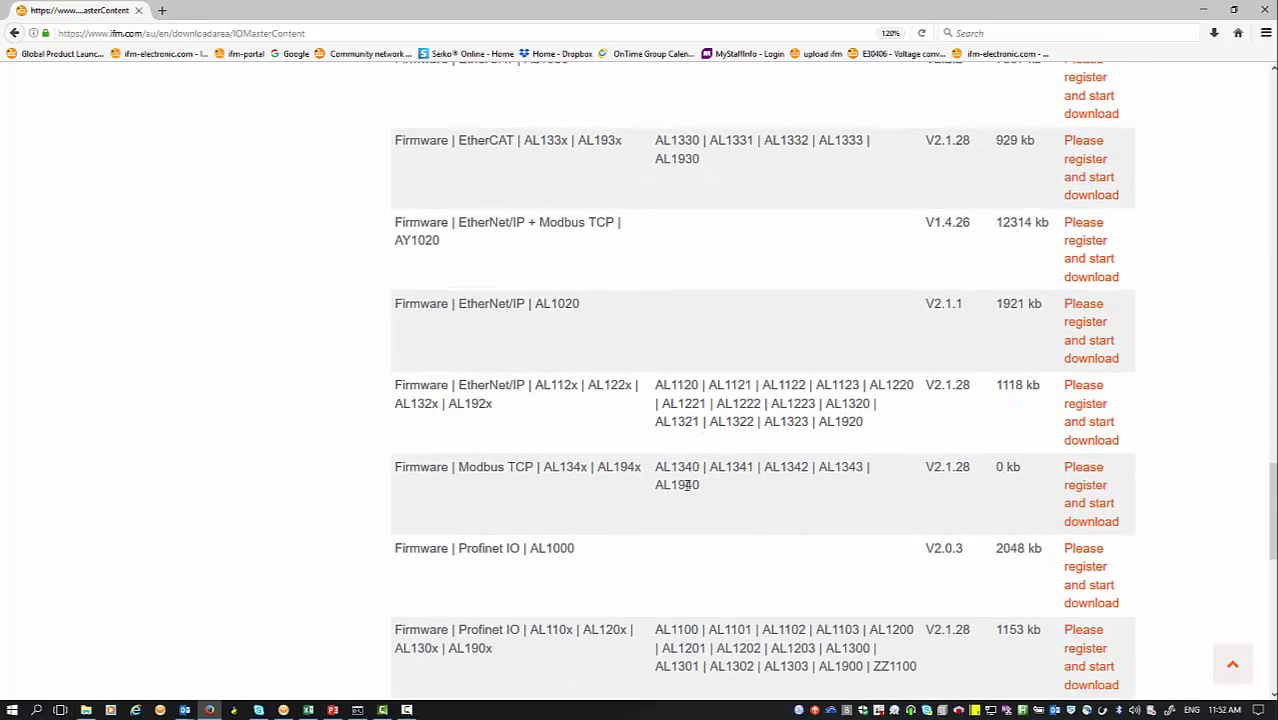
pyautogui.scroll(3, 687, 488)
pyautogui.scroll(-8, 686, 490)
pyautogui.scroll(-5, 687, 490)
pyautogui.scroll(-2, 609, 355)
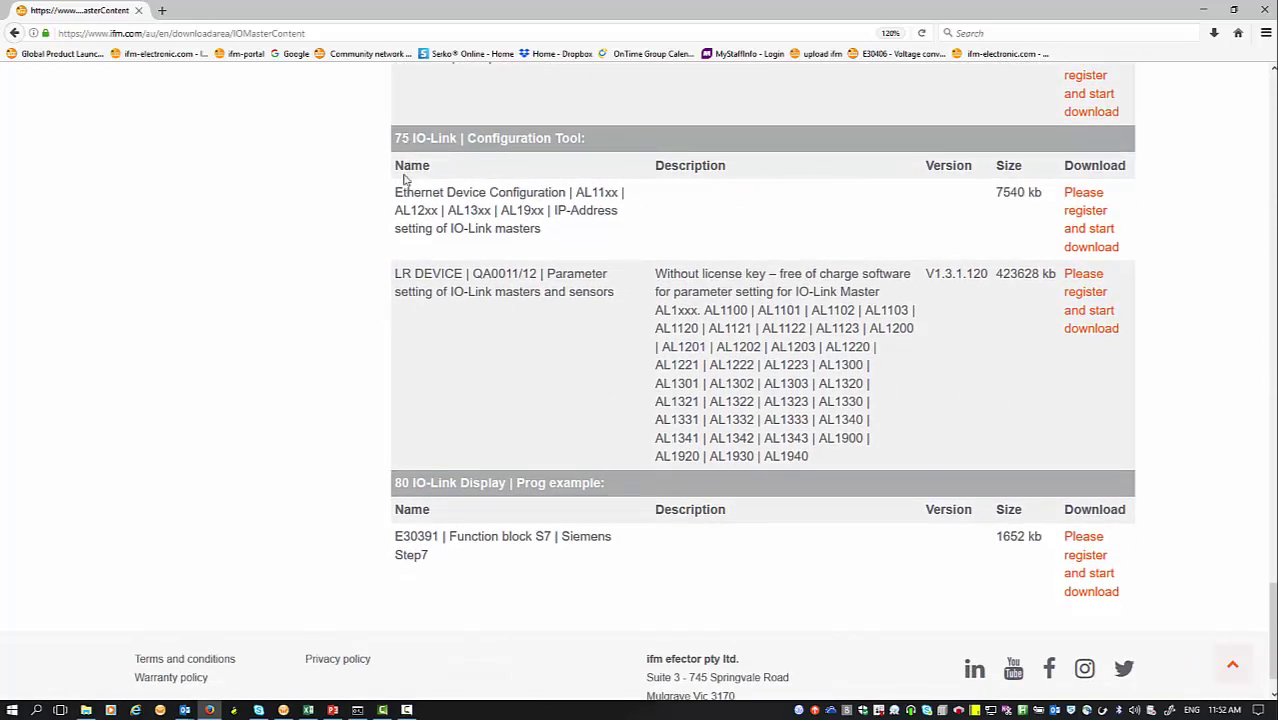
# Highlight the Ethernet Device Configuration entry, then the LR DEVICE entry, in the download list.
pyautogui.moveTo(396, 190); pyautogui.dragTo(616, 232)
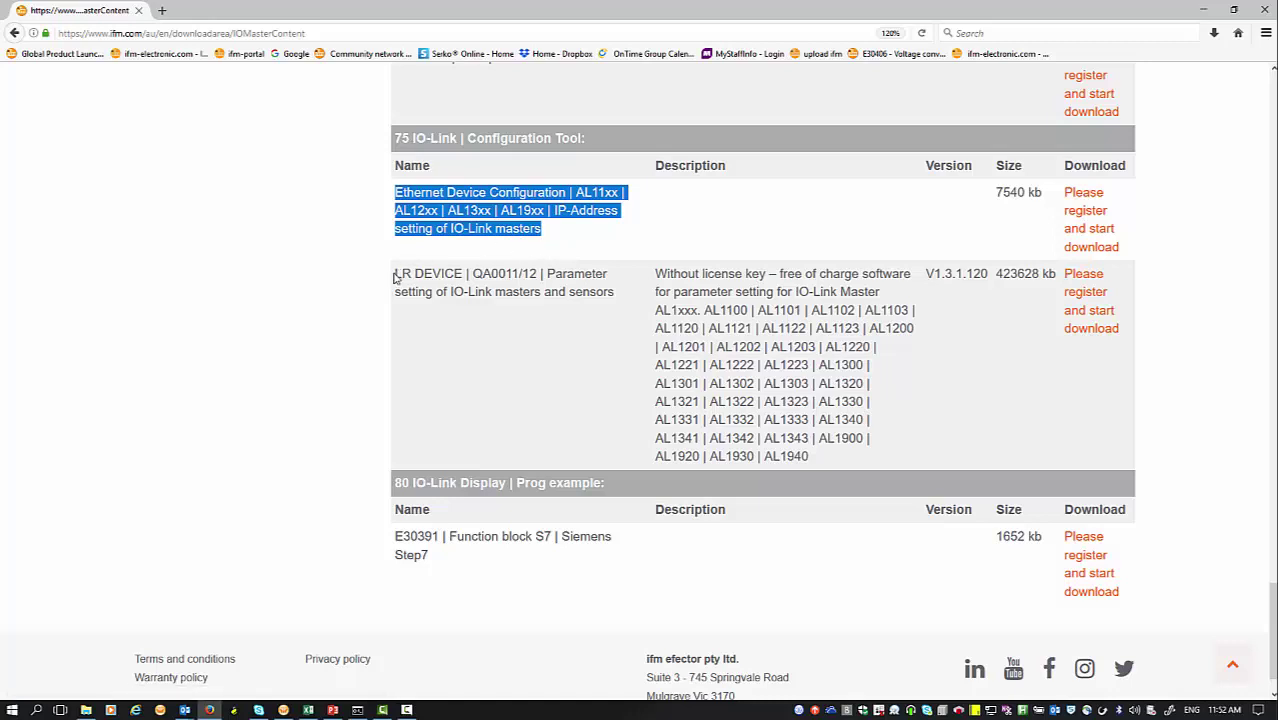
pyautogui.moveTo(398, 273); pyautogui.dragTo(627, 308)
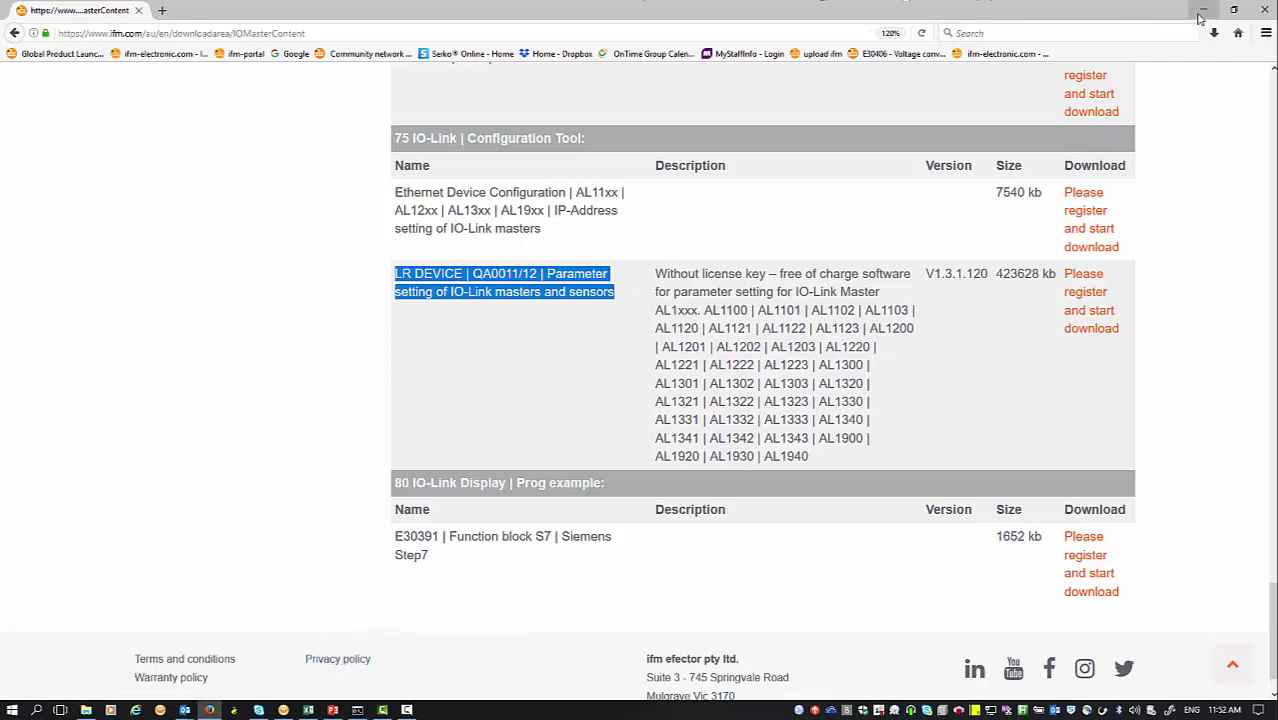
# Search the ifm site for al1340 and open the AL1340 Modbus TCP IO-Link master page.
pyautogui.scroll(15, 640, 300)
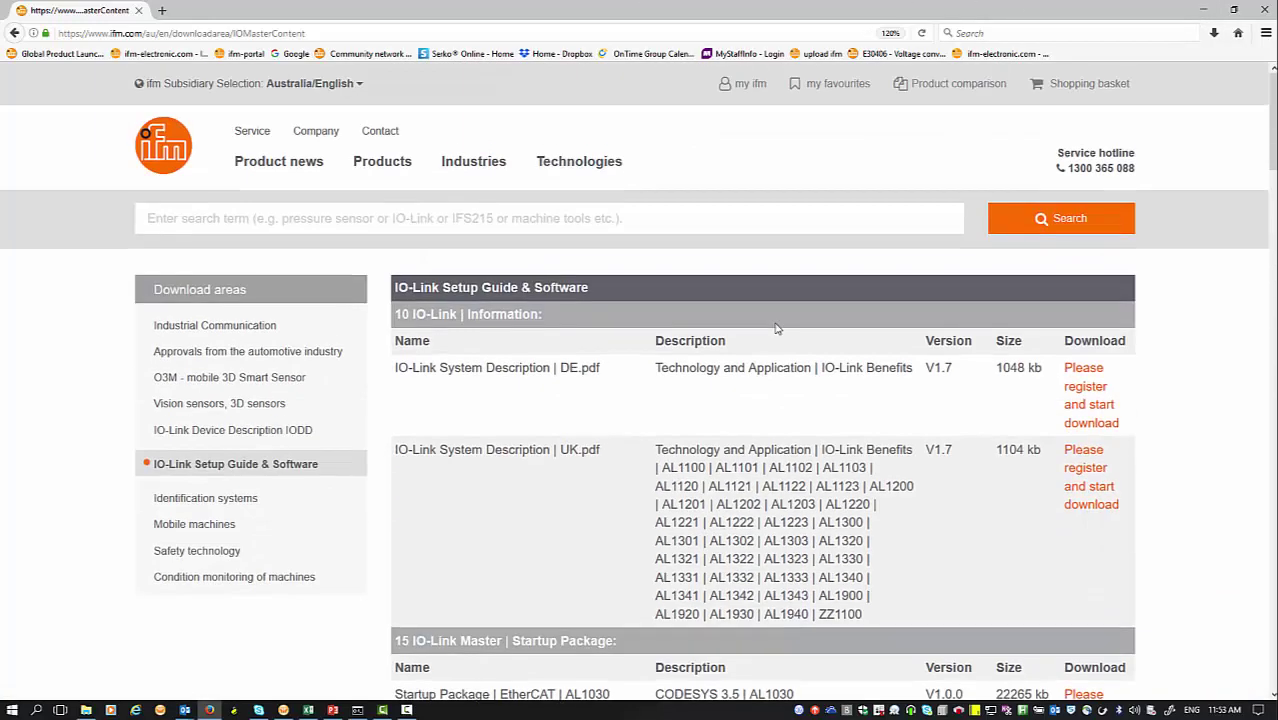
pyautogui.click(324, 225)
pyautogui.write('al1340')
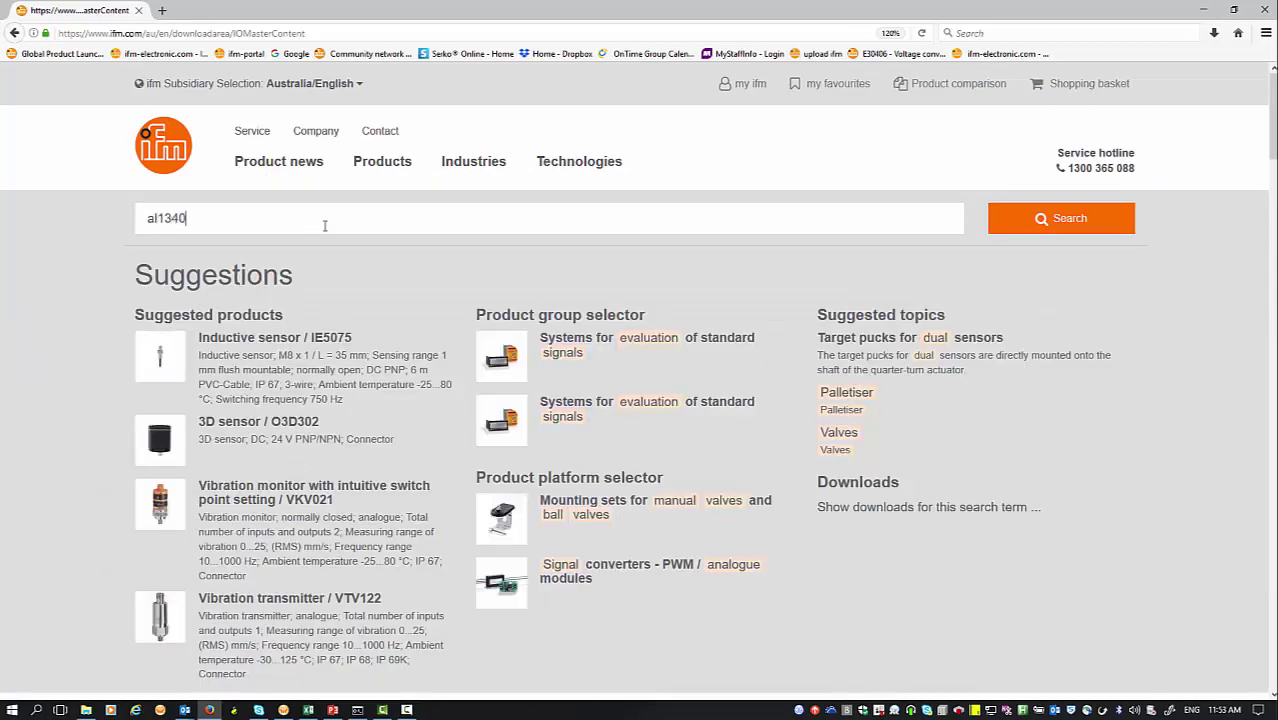
pyautogui.press('Return')
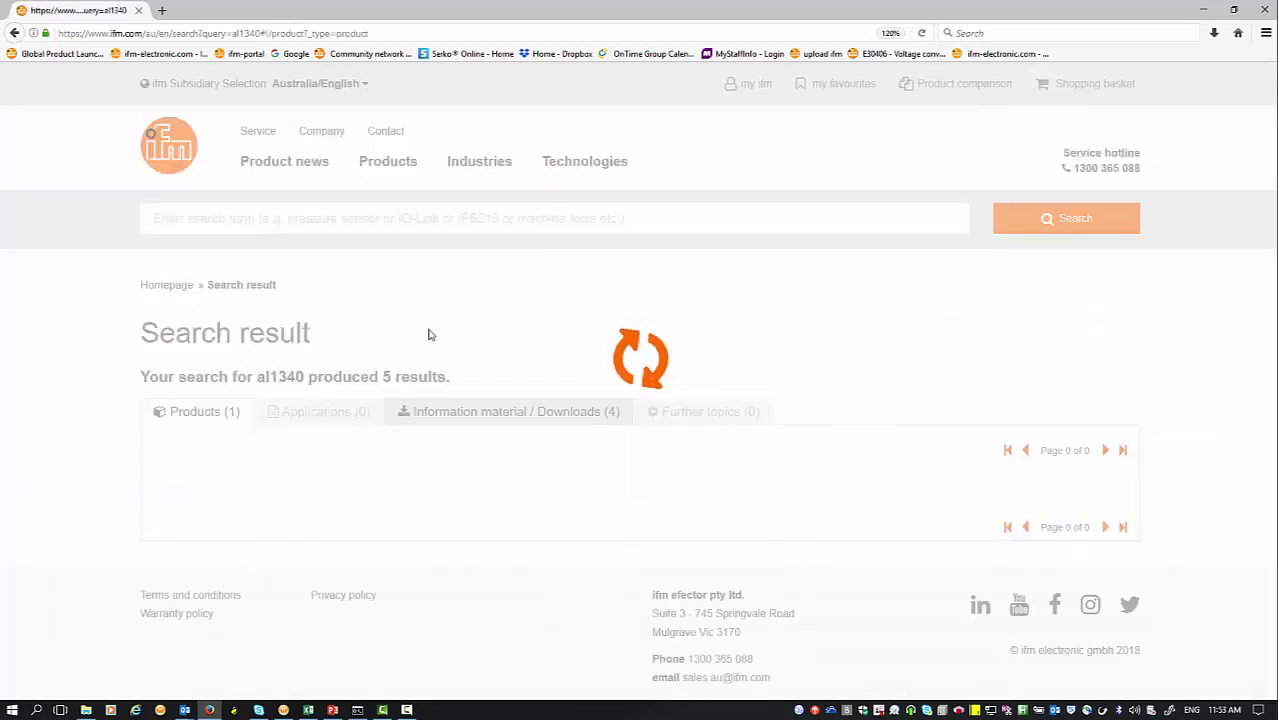
pyautogui.click(557, 500)
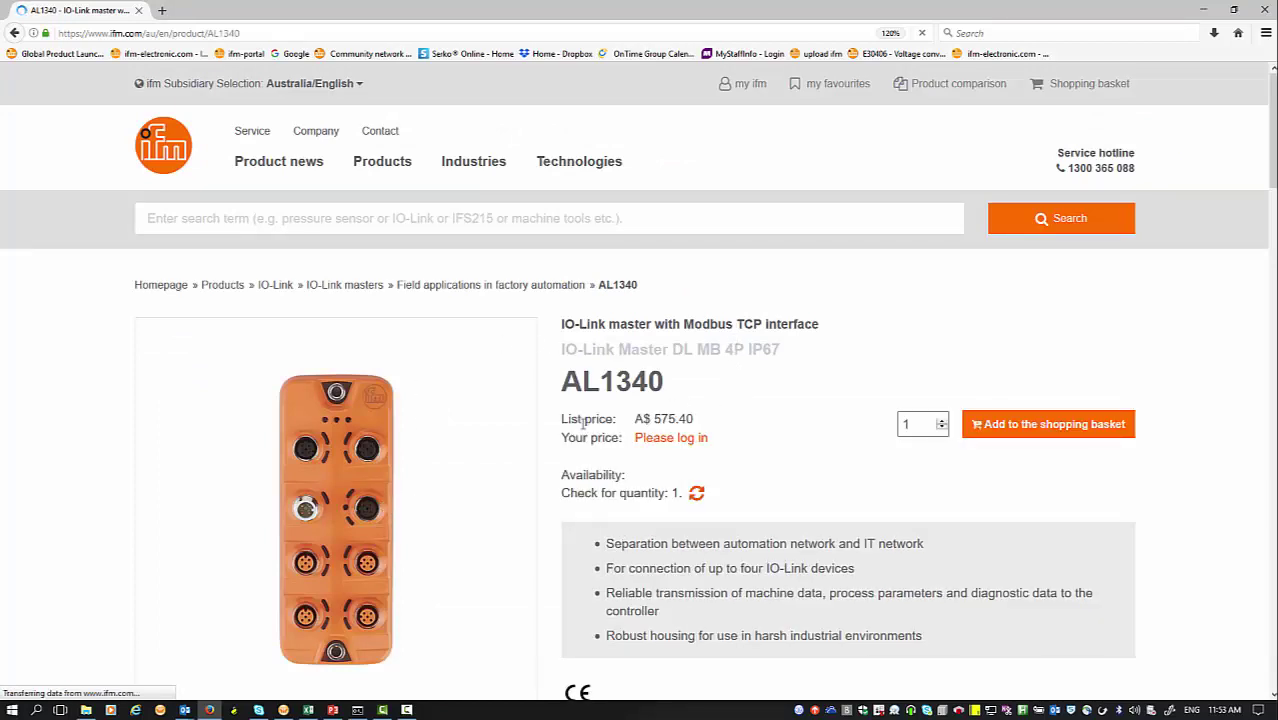
pyautogui.scroll(-3, 402, 516)
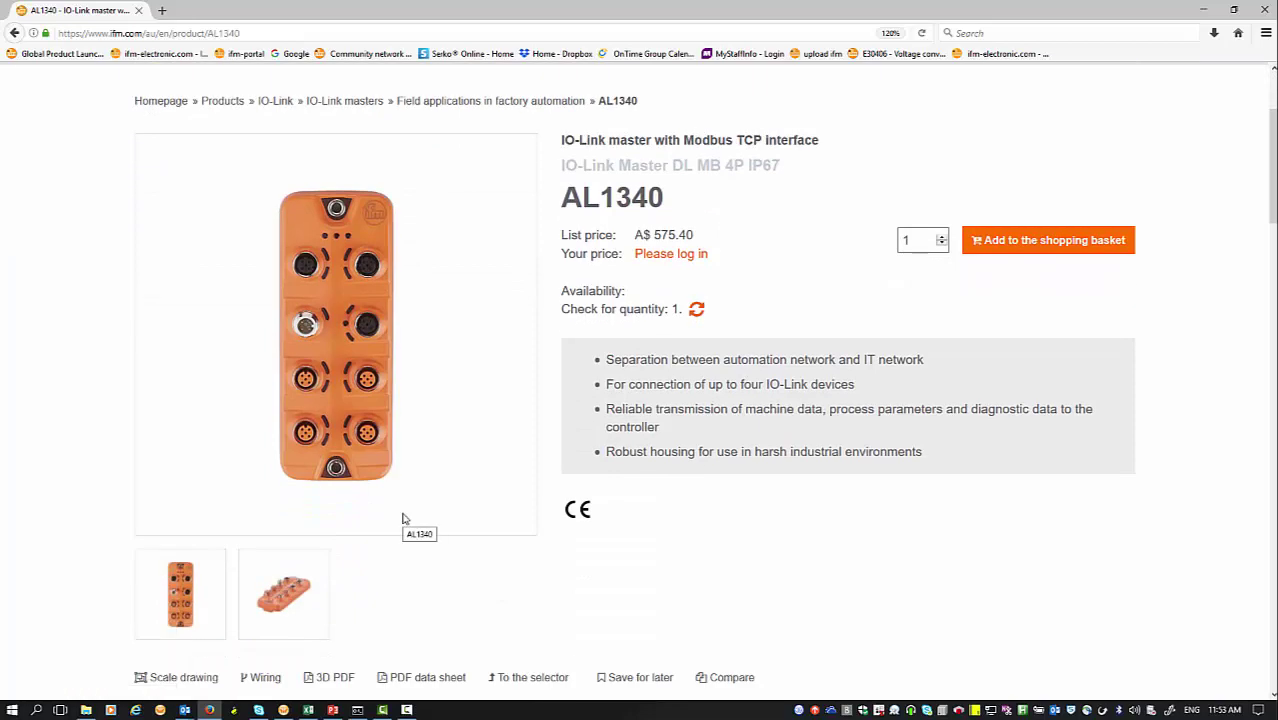
pyautogui.scroll(-12, 402, 518)
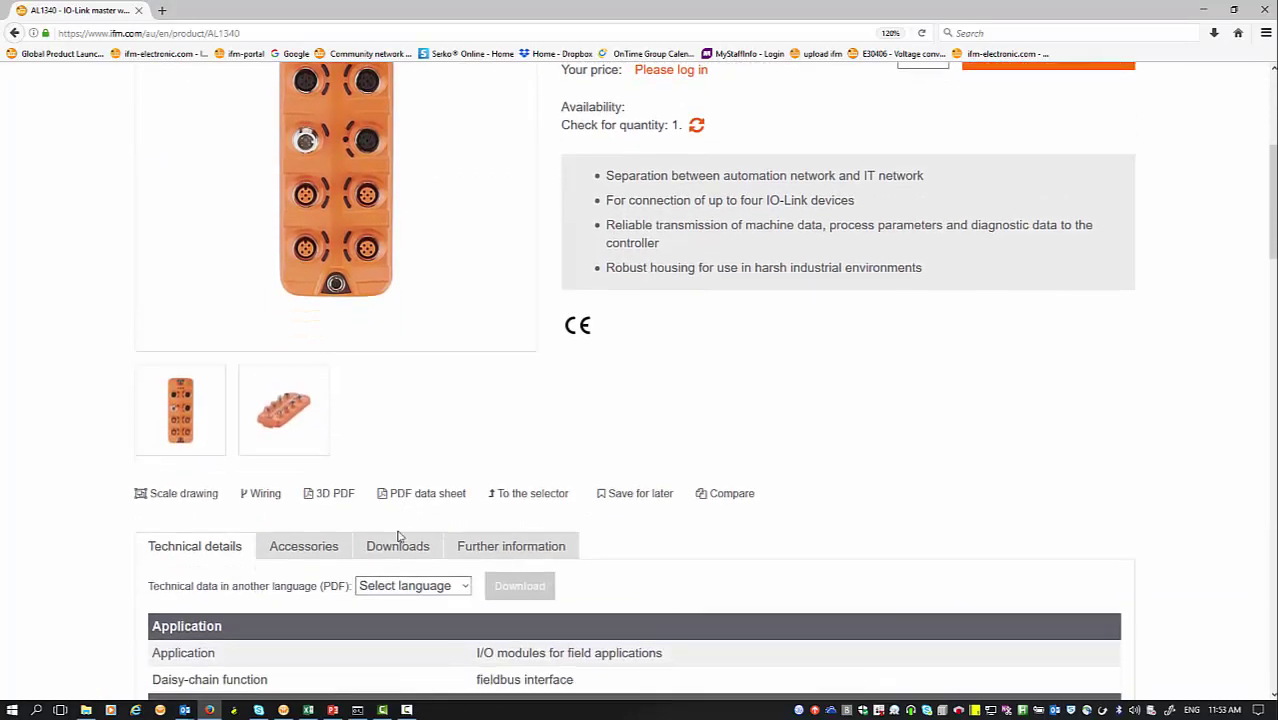
pyautogui.scroll(15, 400, 569)
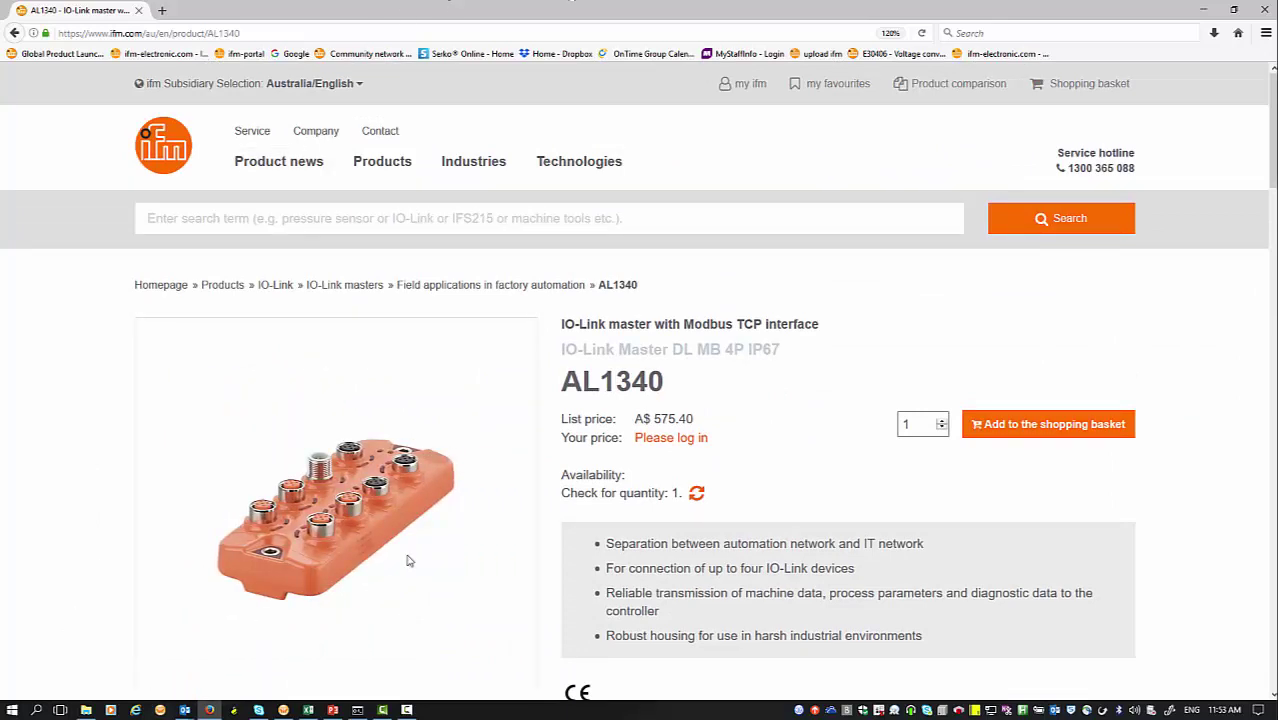
# Launch Ethernet Device Configuration from Windows search and show its Options menu.
pyautogui.click(37, 710)
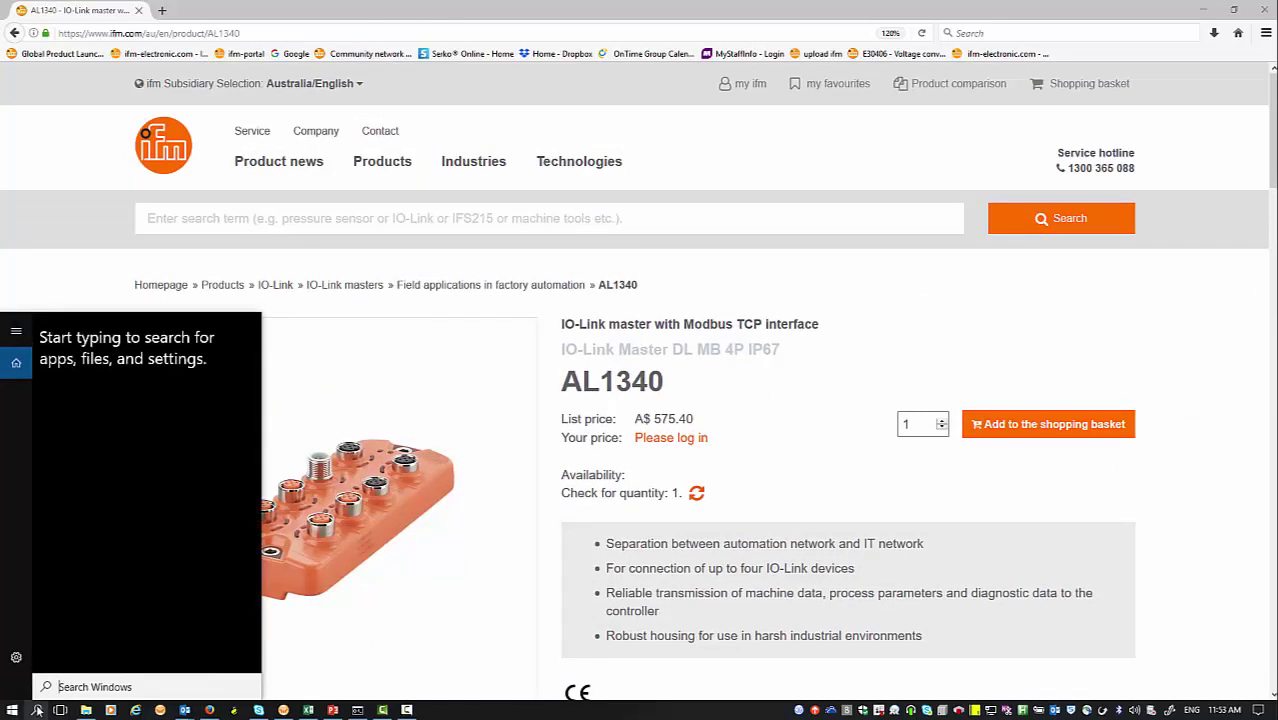
pyautogui.write('d')
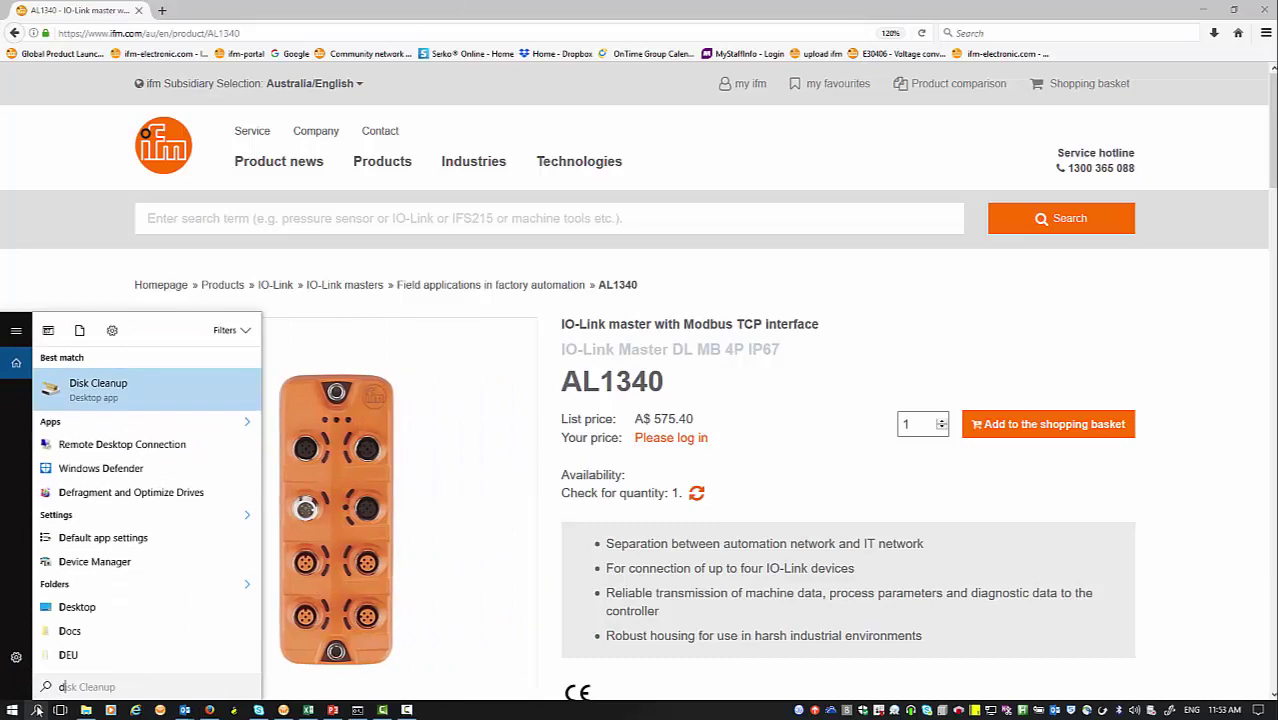
pyautogui.write('eth')
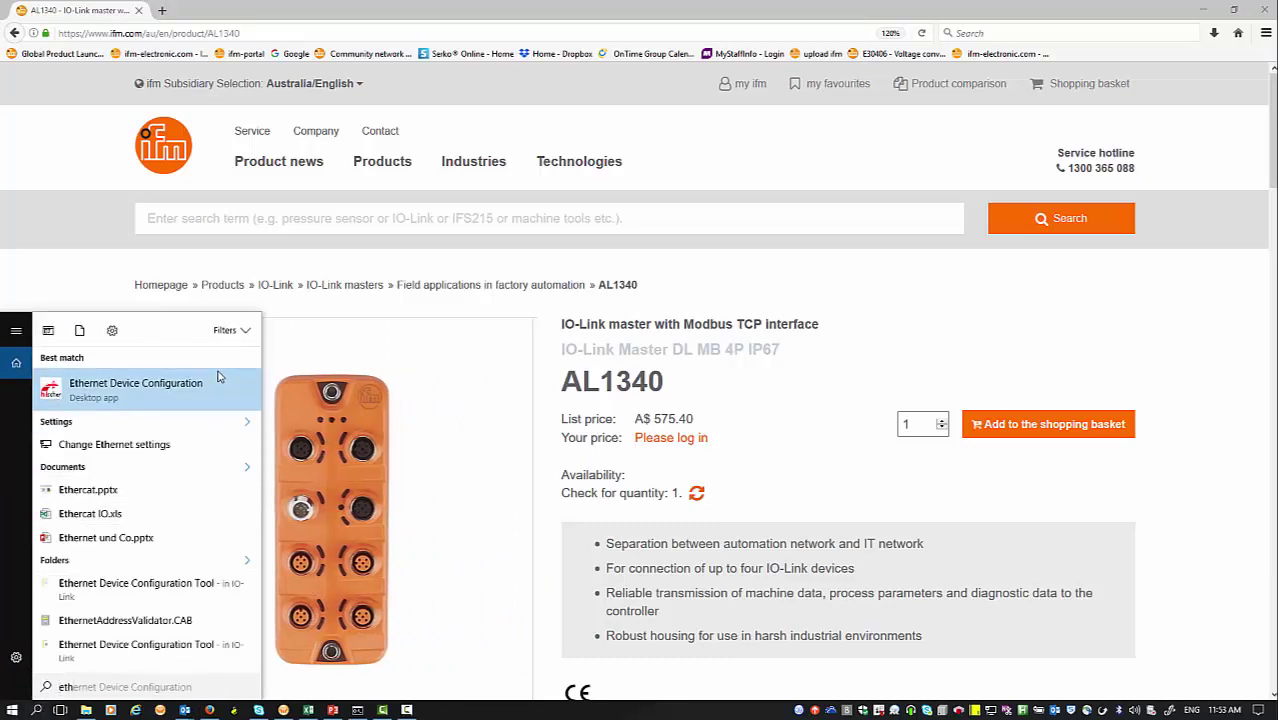
pyautogui.click(185, 394)
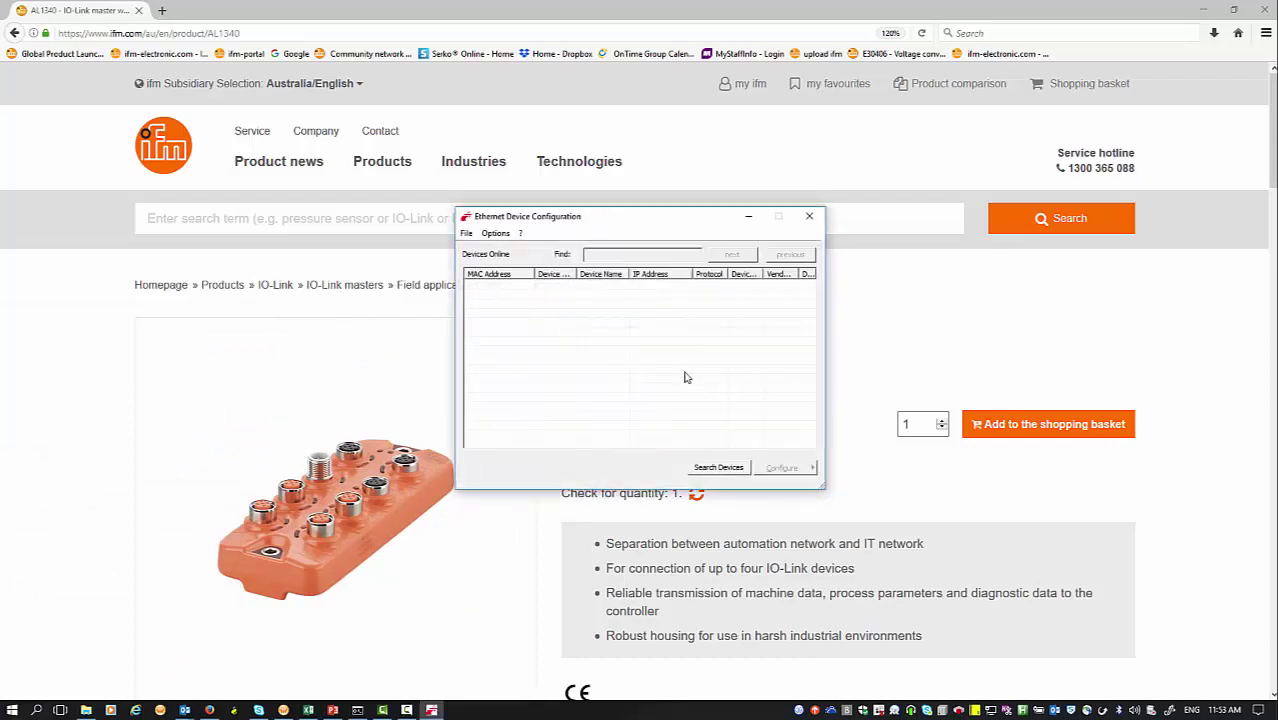
pyautogui.click(489, 236)
pyautogui.moveTo(490, 249)
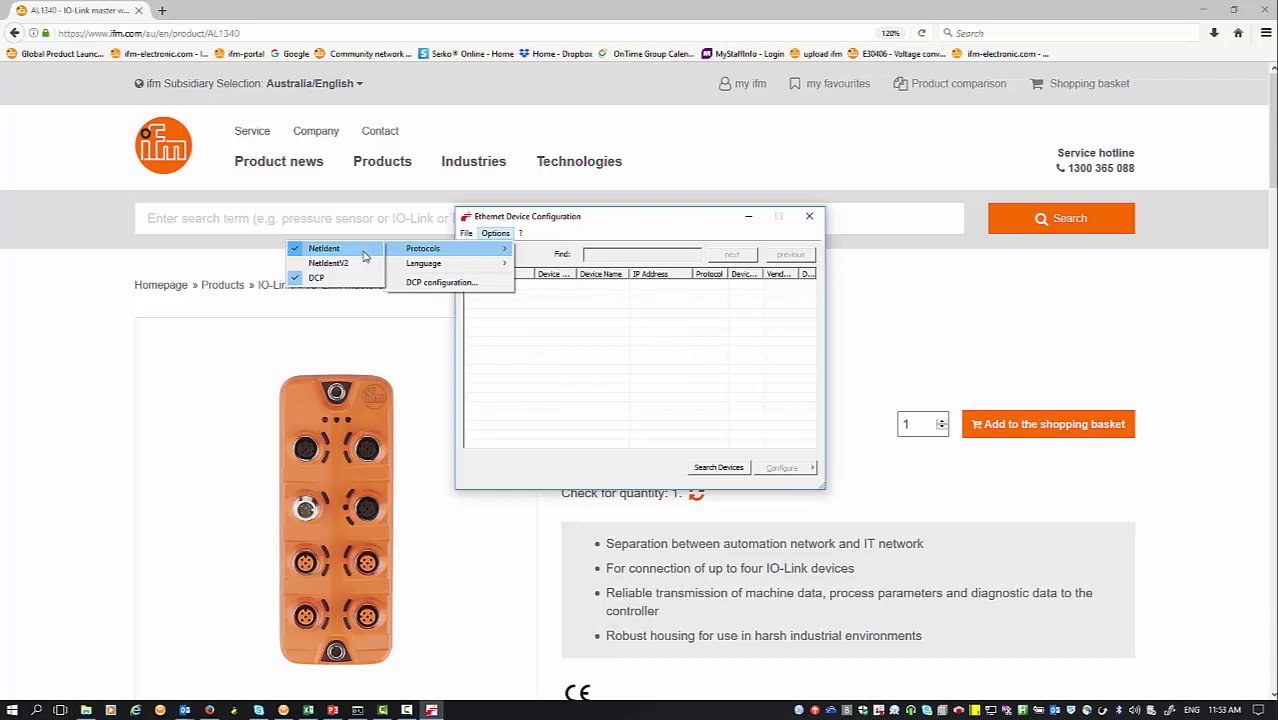
# Scan the network, find the AL1340 at 192.168.0.101, and resize the columns to read it.
pyautogui.click(522, 298)
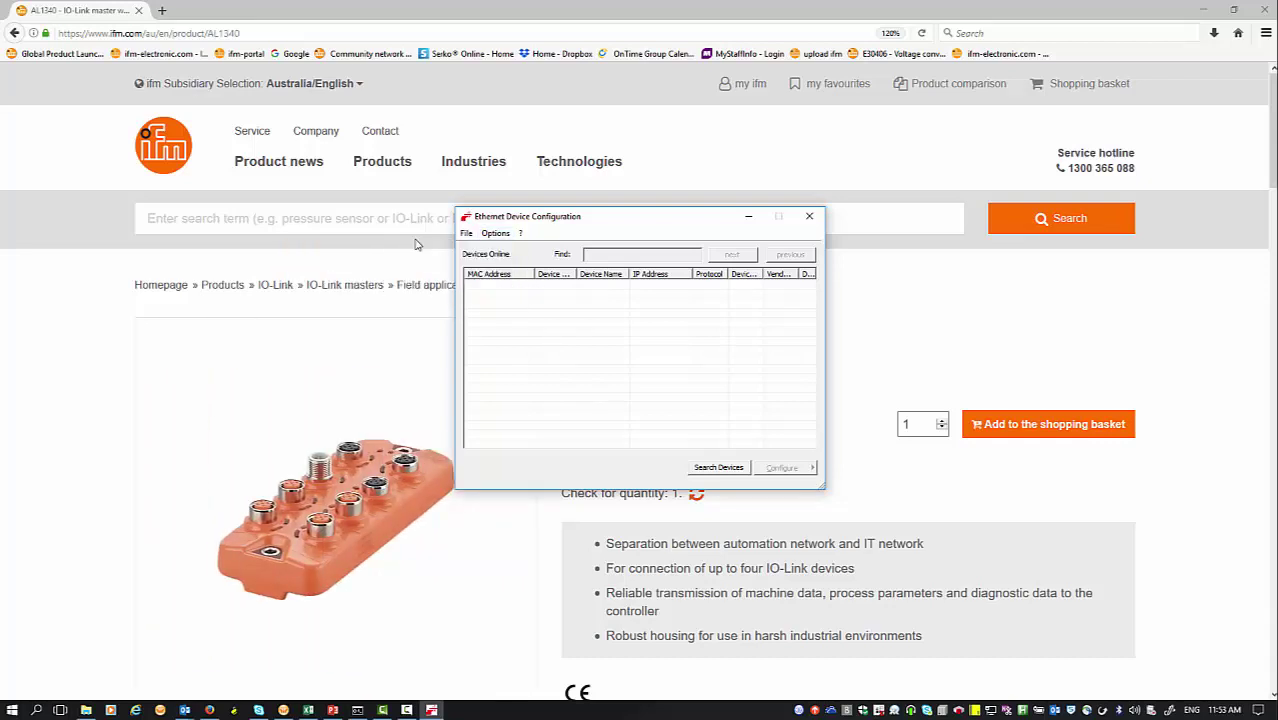
pyautogui.click(712, 468)
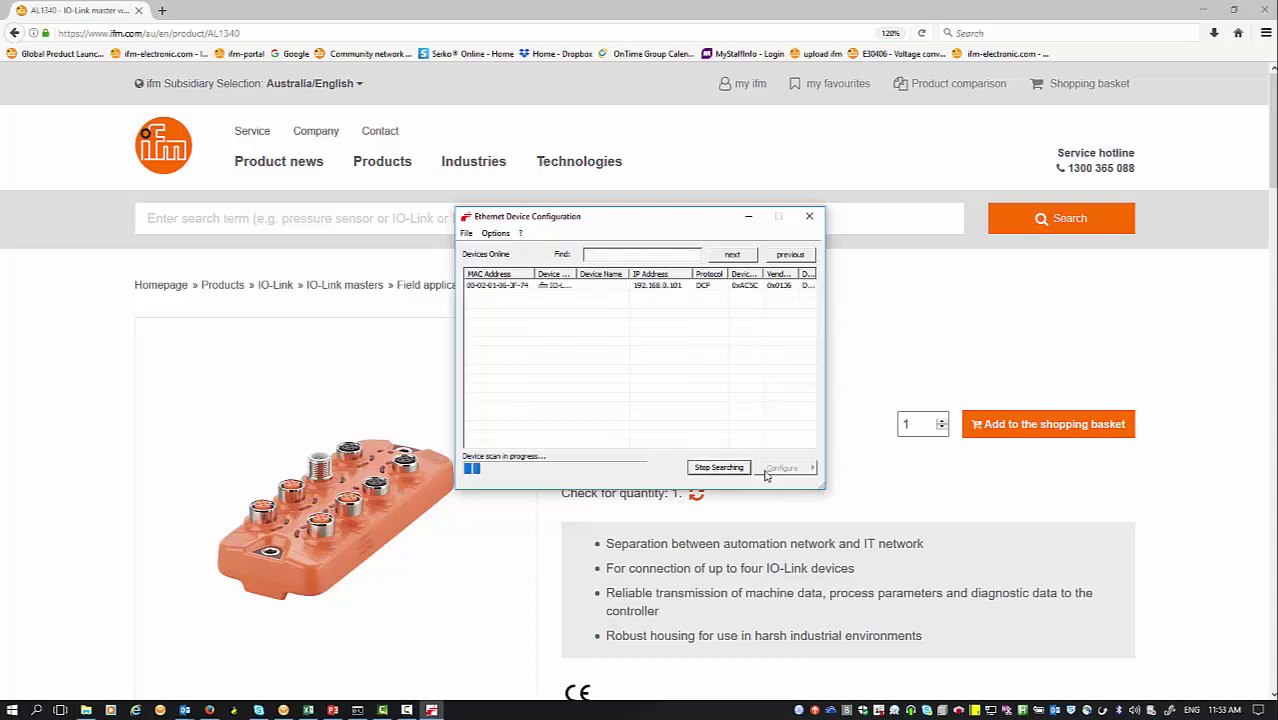
pyautogui.moveTo(576, 275); pyautogui.dragTo(684, 276)
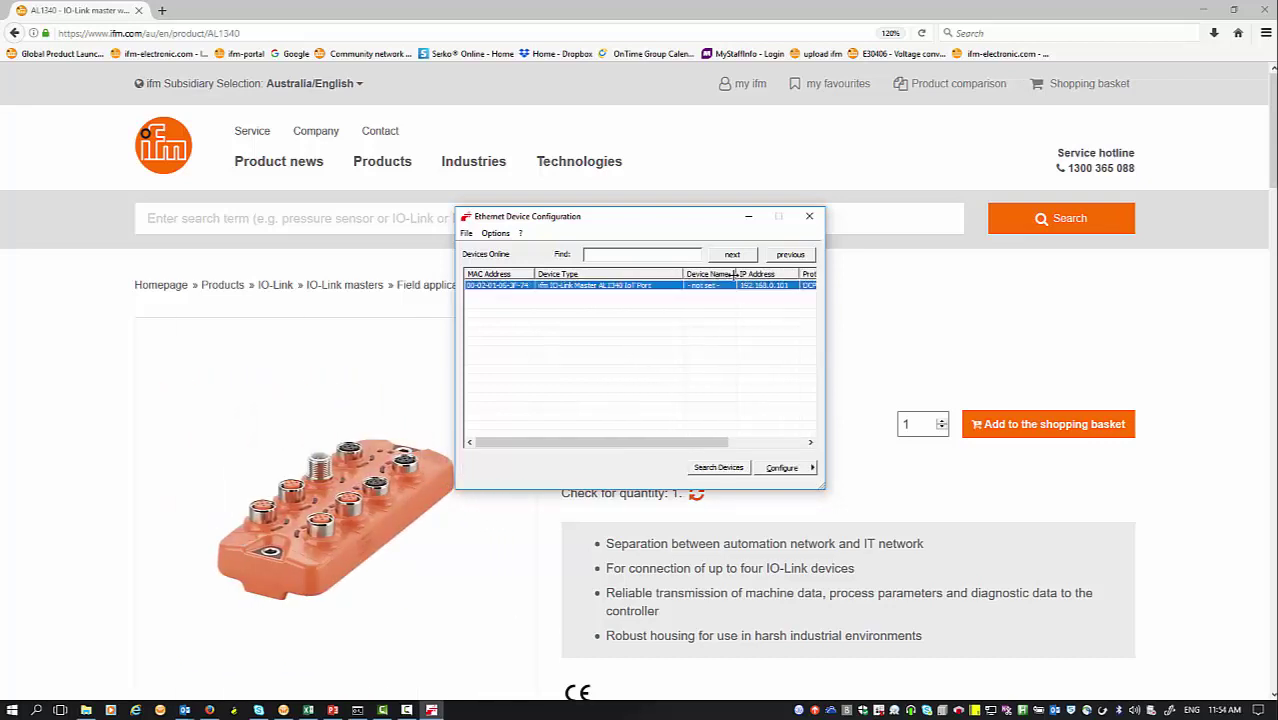
pyautogui.moveTo(735, 274); pyautogui.dragTo(713, 274)
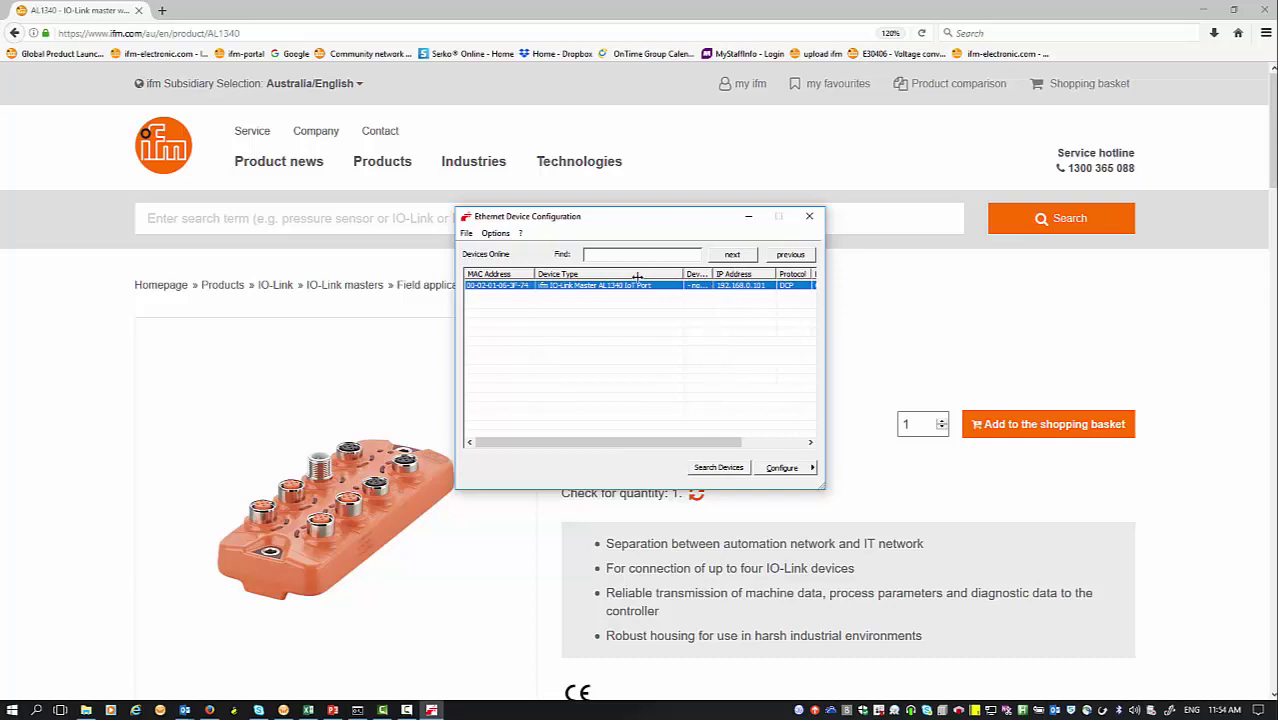
pyautogui.moveTo(625, 274); pyautogui.dragTo(614, 274)
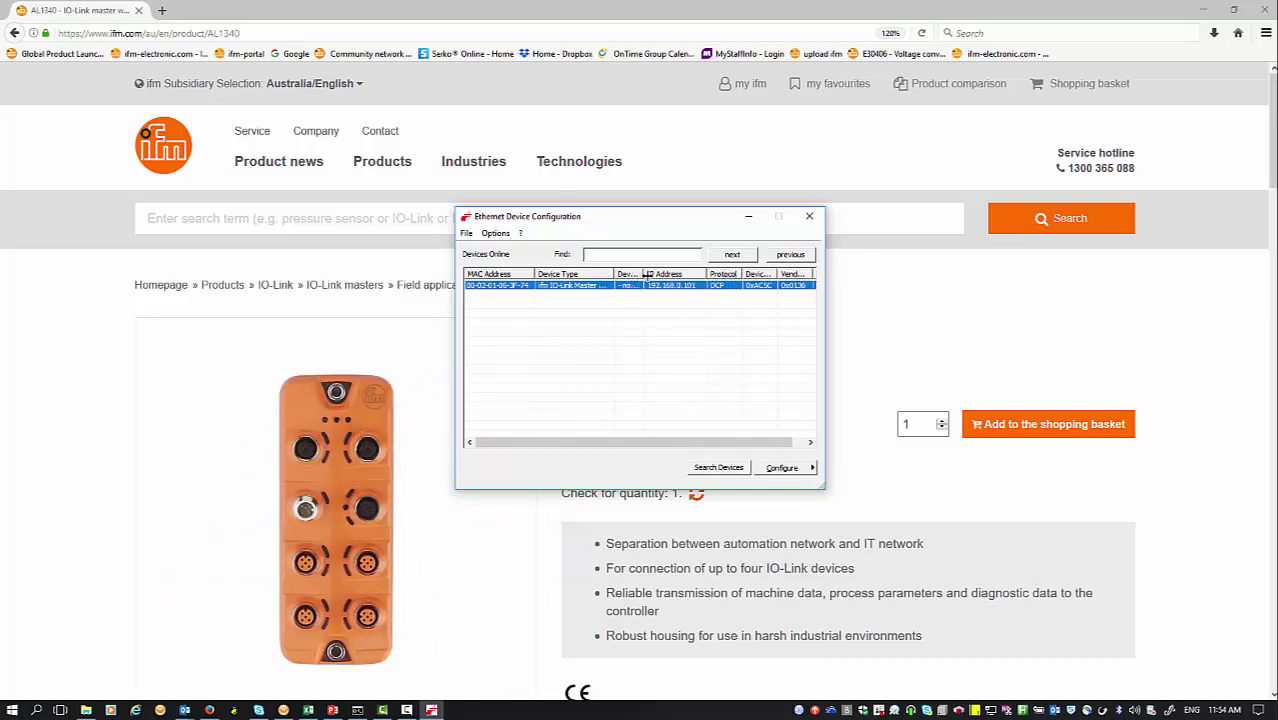
# Confirm the master's IP settings at 192.168.0.101, then close the tool and minimize Firefox.
pyautogui.click(782, 468)
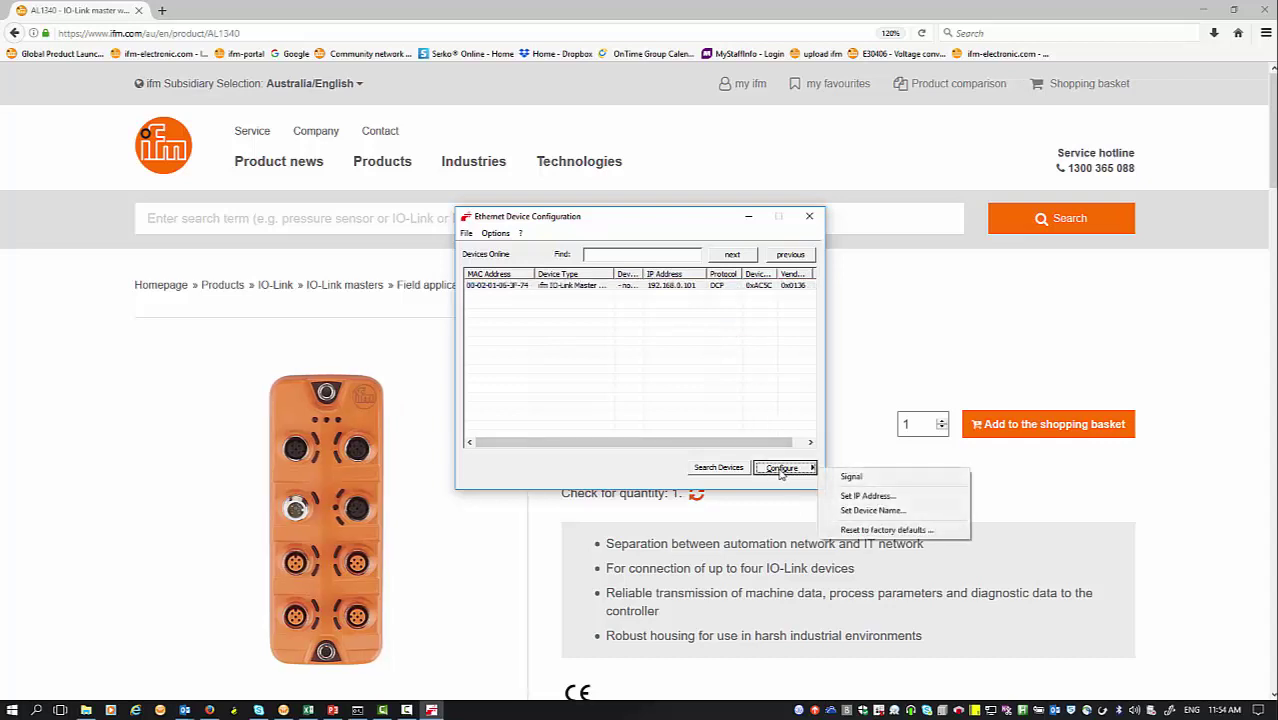
pyautogui.click(868, 496)
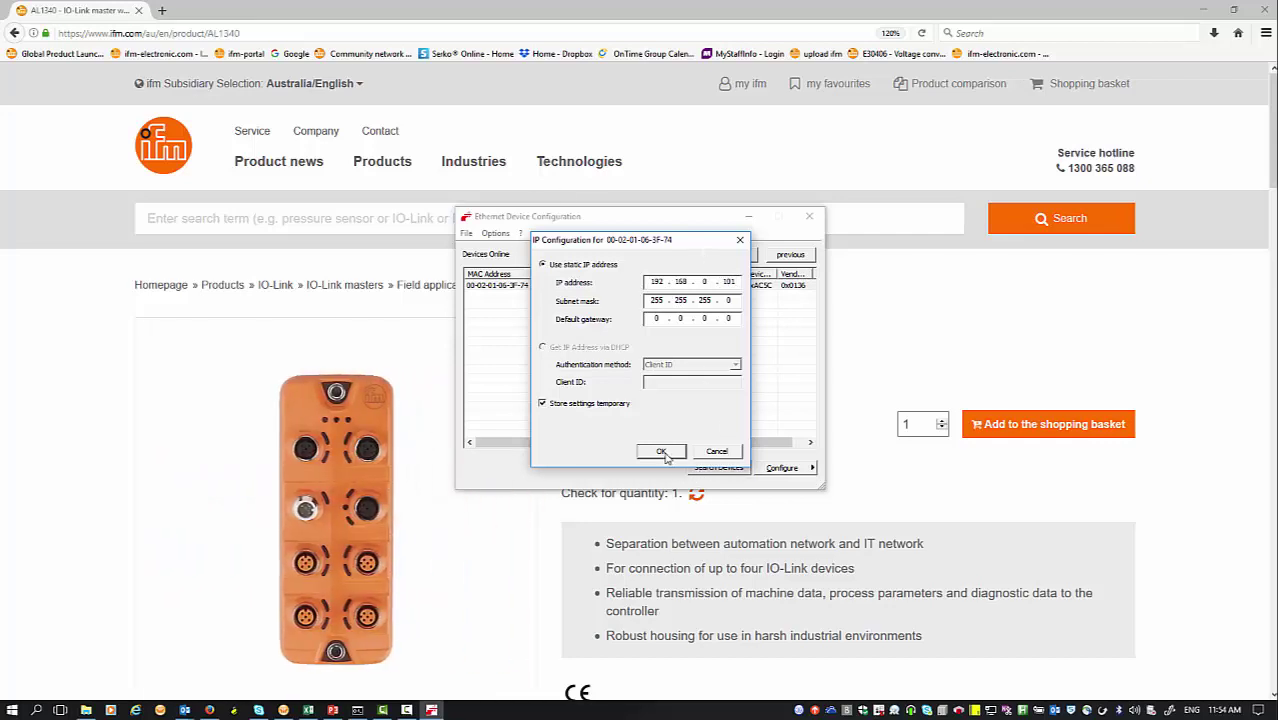
pyautogui.click(662, 452)
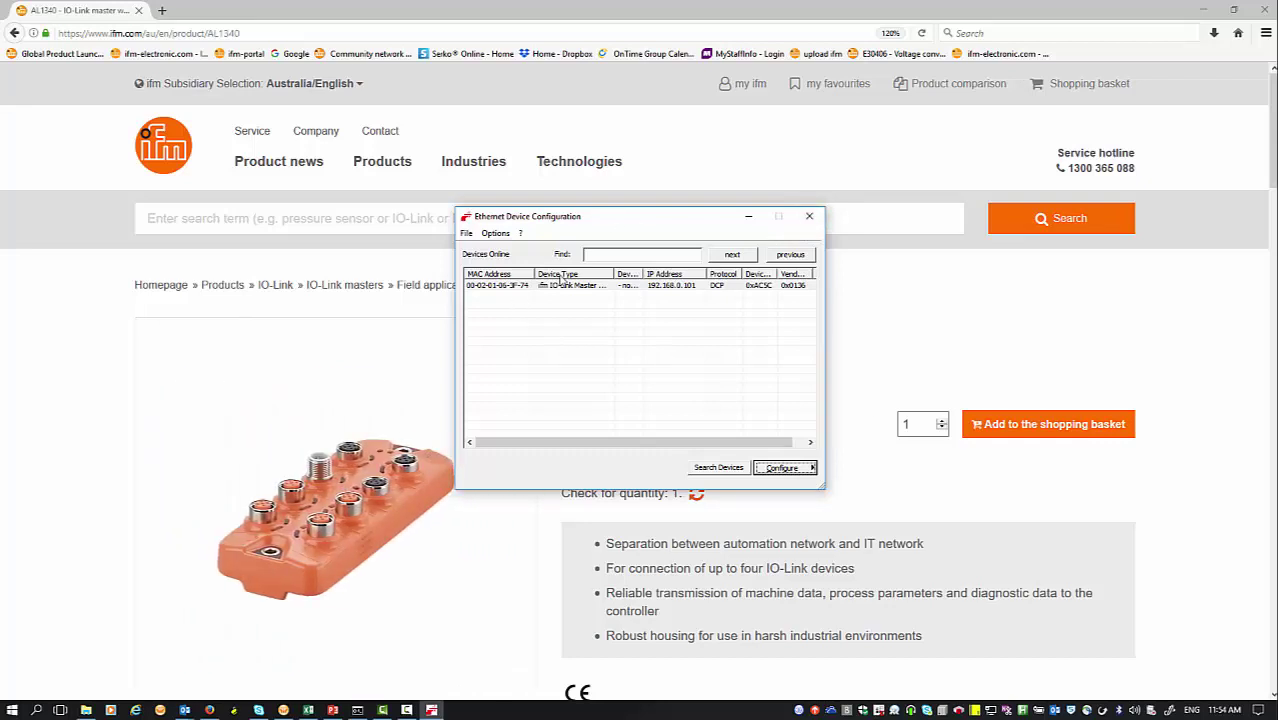
pyautogui.click(809, 216)
pyautogui.click(1203, 9)
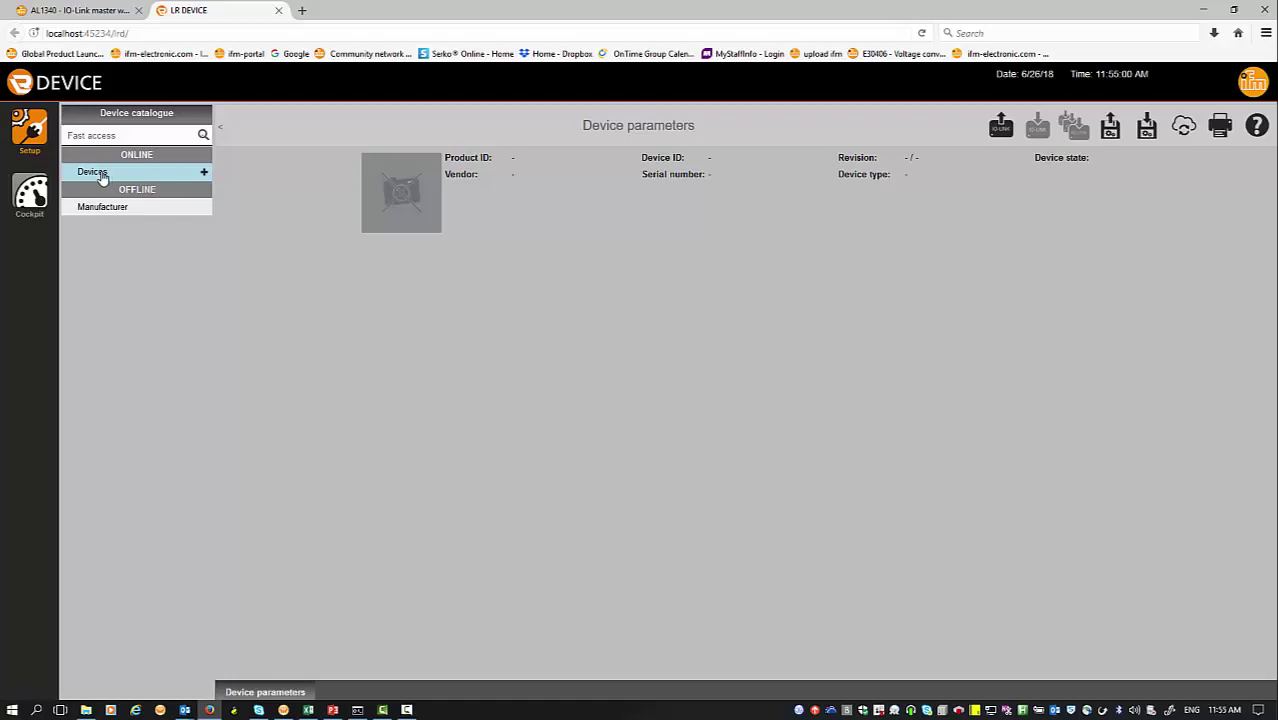
# Manually add the AL1340 at IP 192.168.0.101 in LR DEVICE and select it to read its data.
pyautogui.click(204, 172)
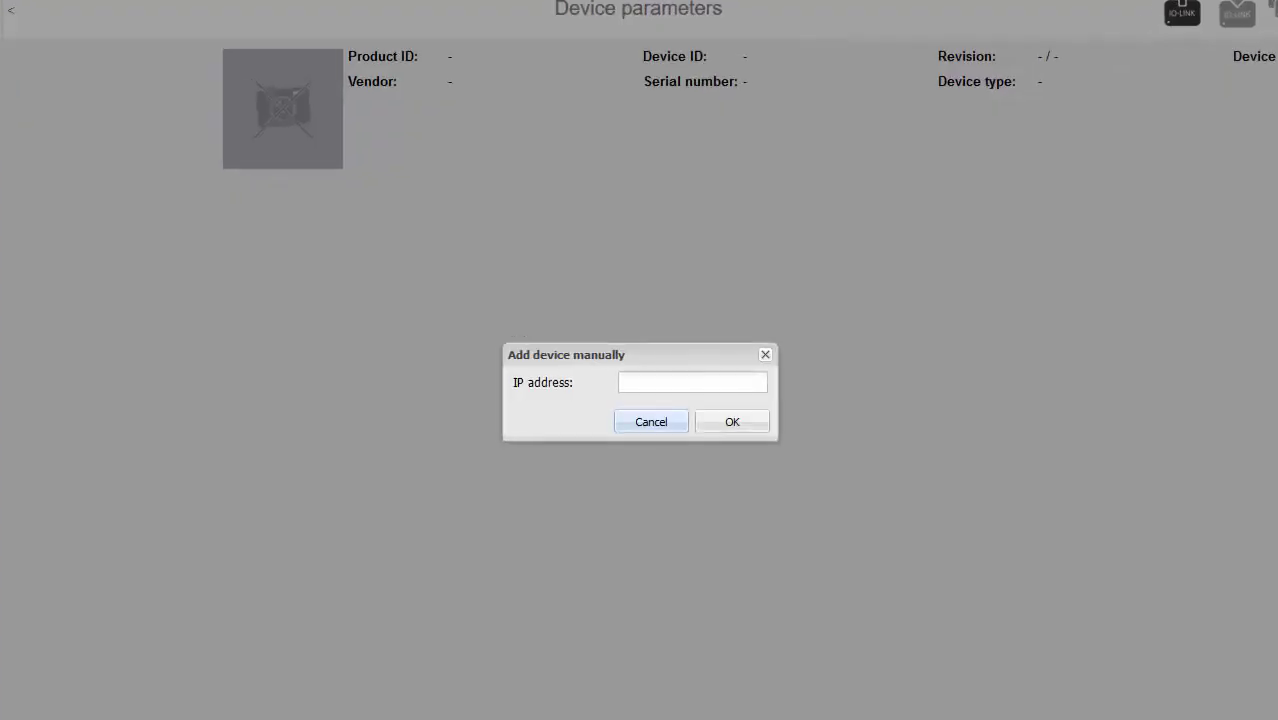
pyautogui.click(645, 389)
pyautogui.write('192')
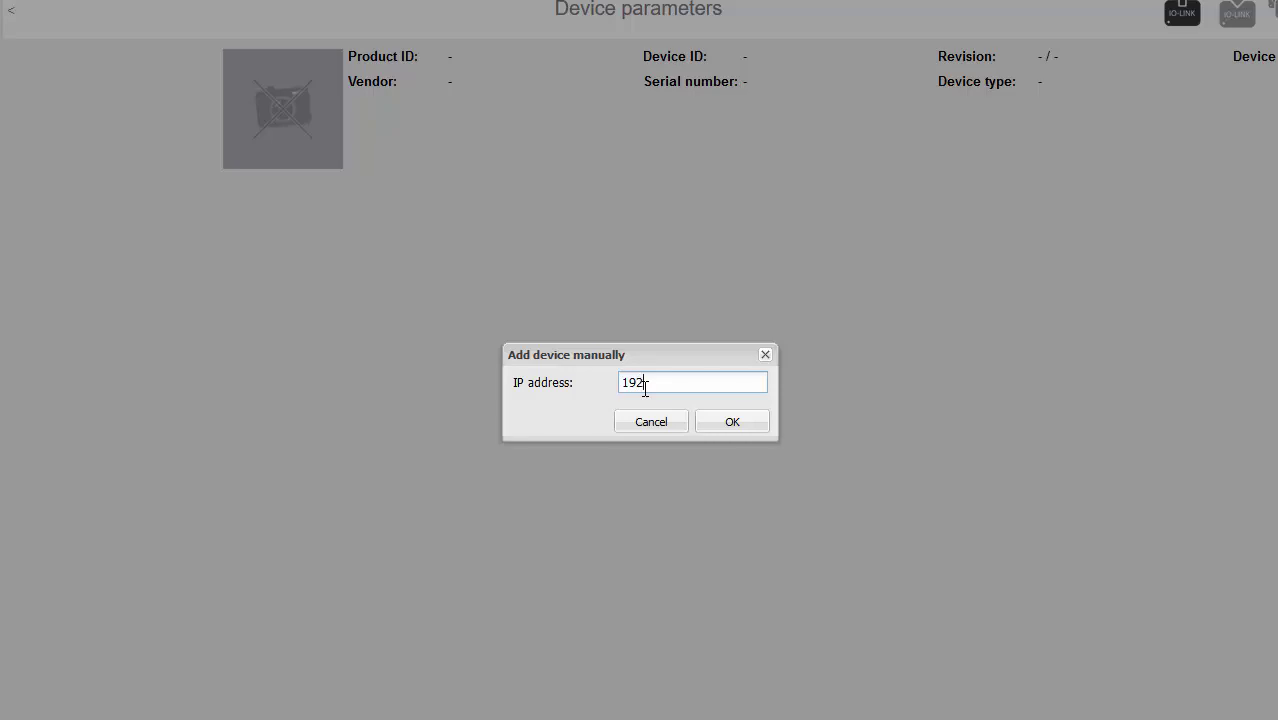
pyautogui.write('.0')
pyautogui.press('BackSpace')
pyautogui.write('168.0.101')
pyautogui.click(755, 430)
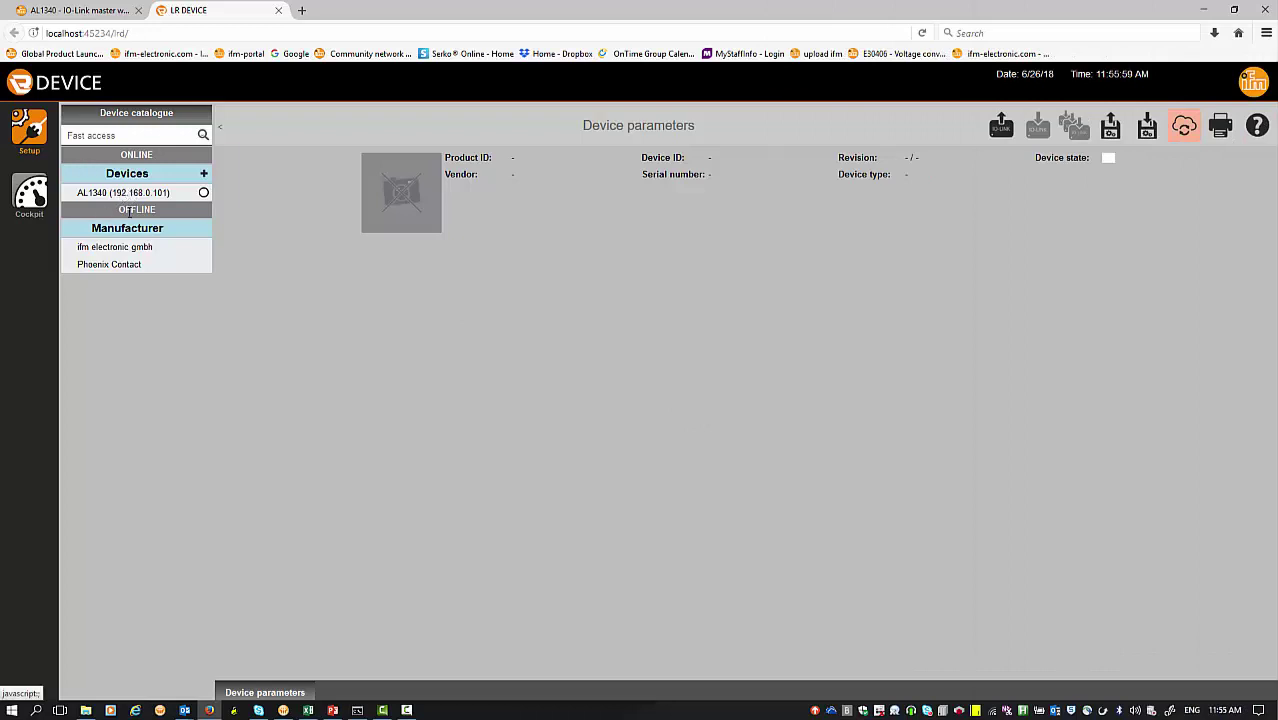
pyautogui.click(123, 193)
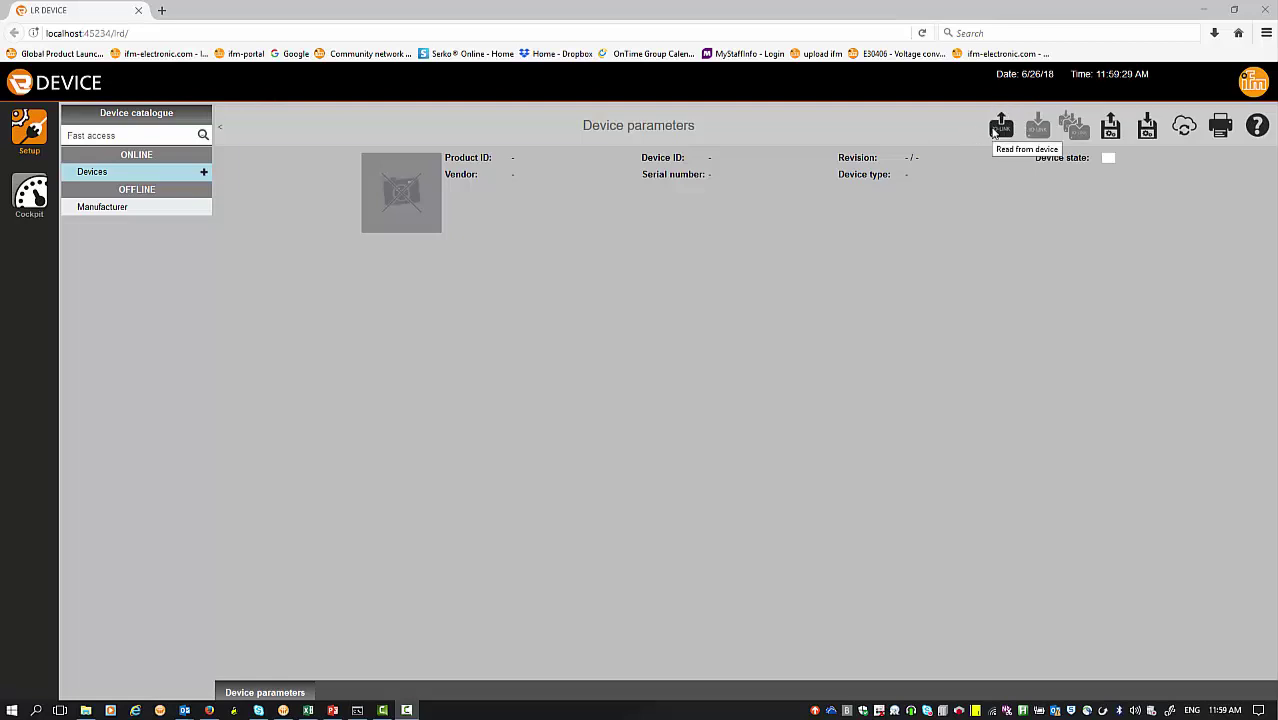
# Manually add a device at IP 192.168.0.250 and submit it to start the search.
pyautogui.click(203, 172)
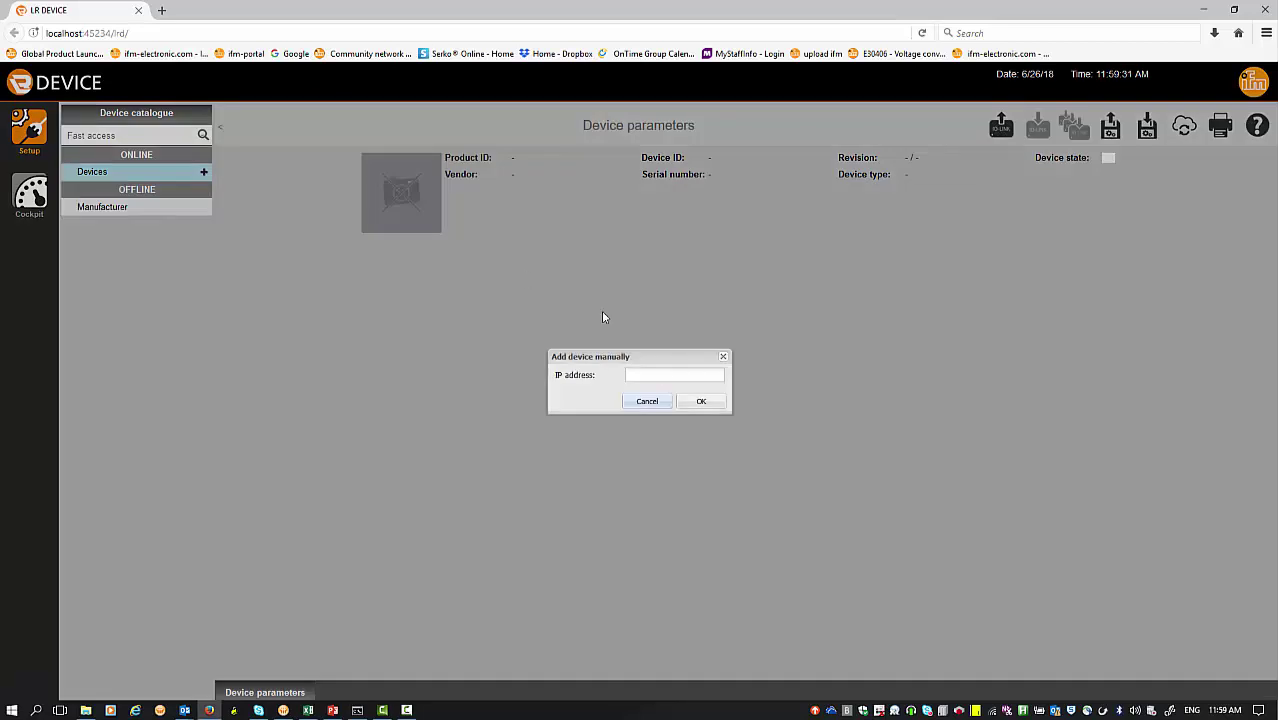
pyautogui.click(663, 378)
pyautogui.write('192.1')
pyautogui.write('68')
pyautogui.write('.0.250')
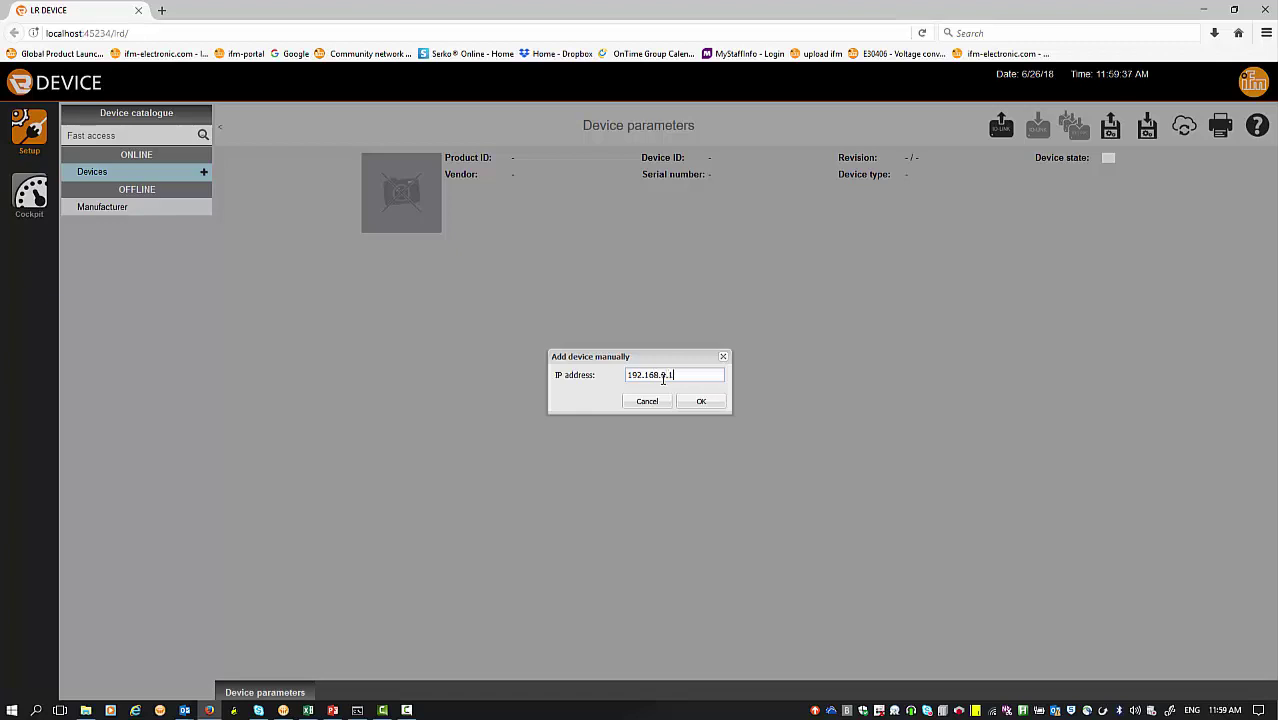
pyautogui.press('Return')
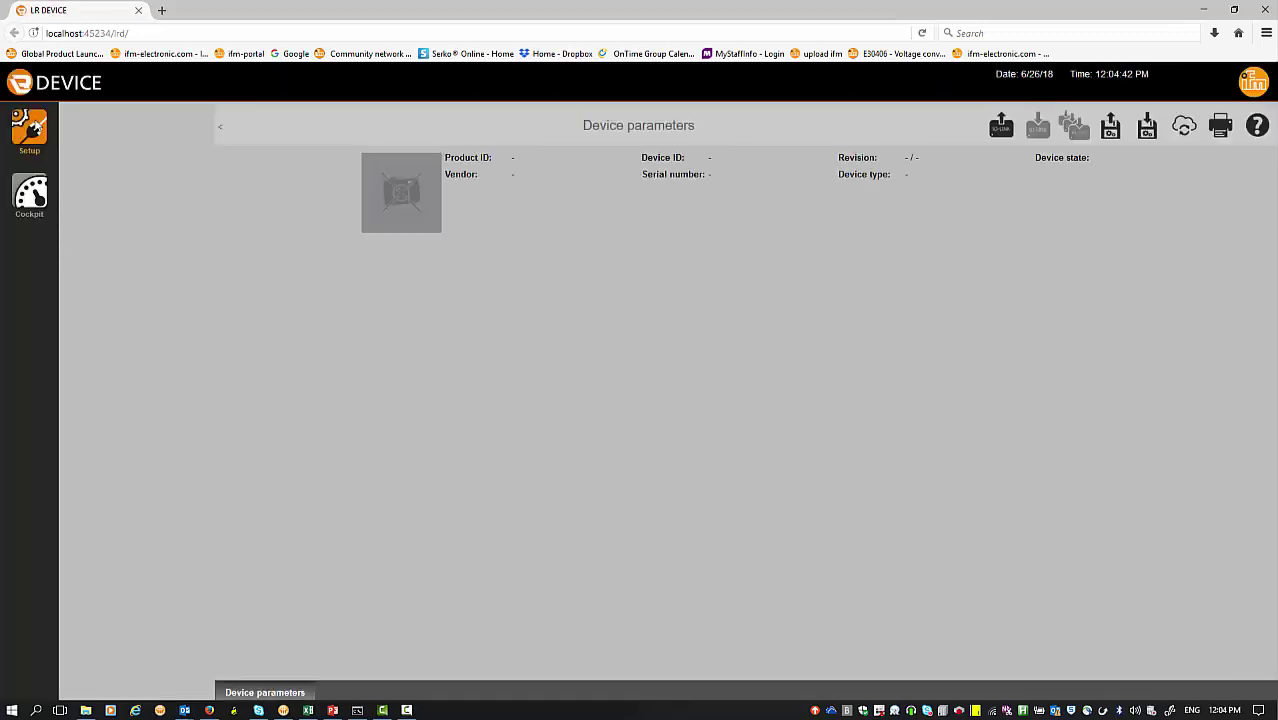
# Once LR DEVICE reloads, open the Device catalogue panel.
pyautogui.click(36, 128)
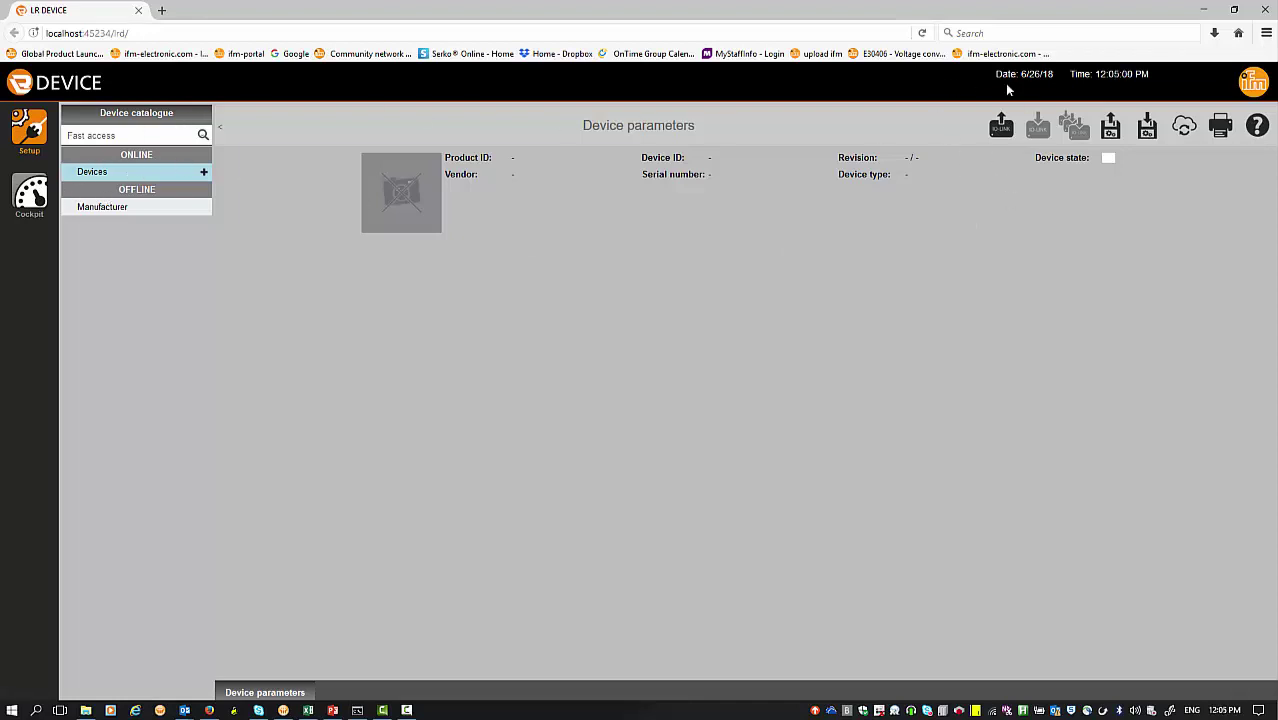
# Add the IO-Link master by IP address 192.168.0.101 and open the AL1340's parameters.
pyautogui.click(204, 174)
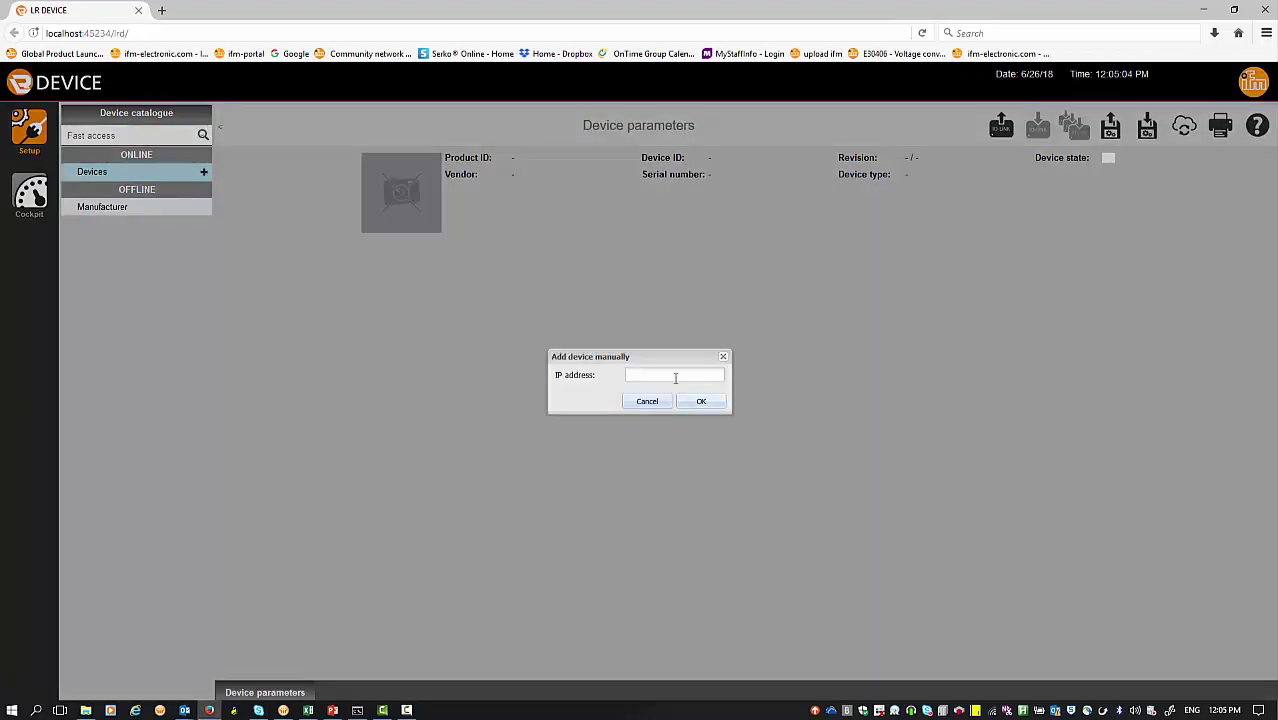
pyautogui.write('192.168.0.101')
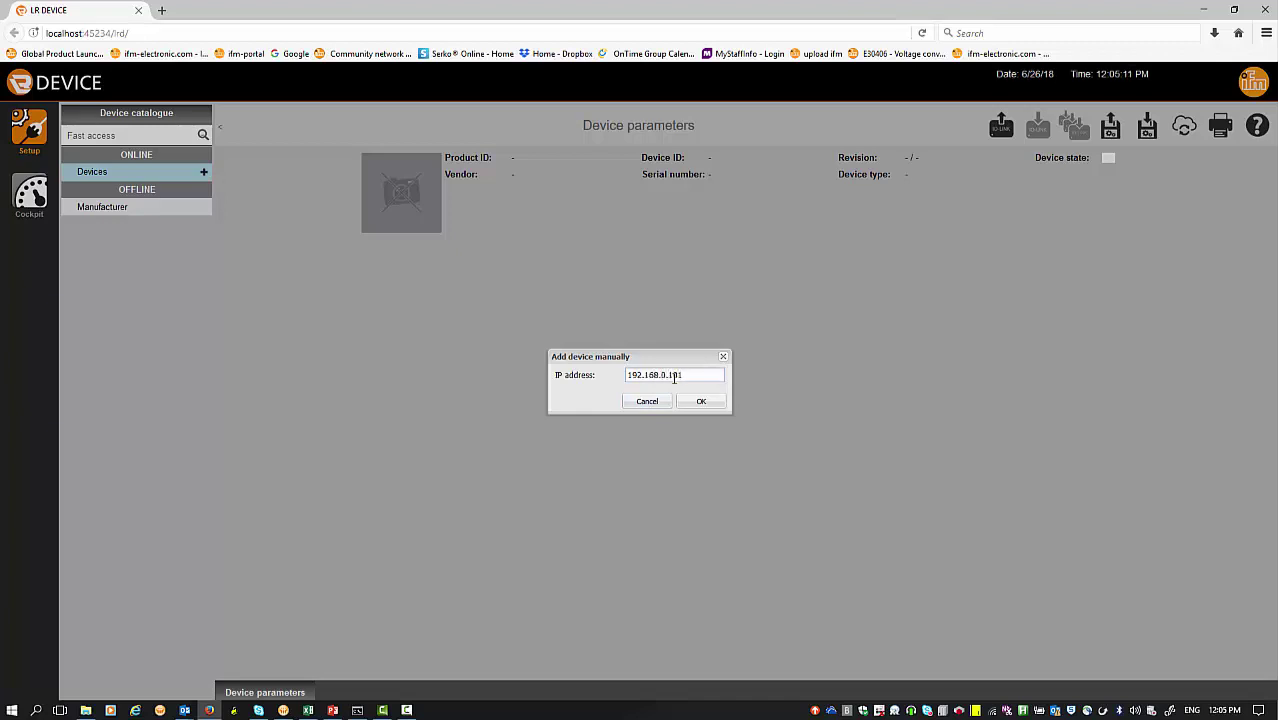
pyautogui.press('Return')
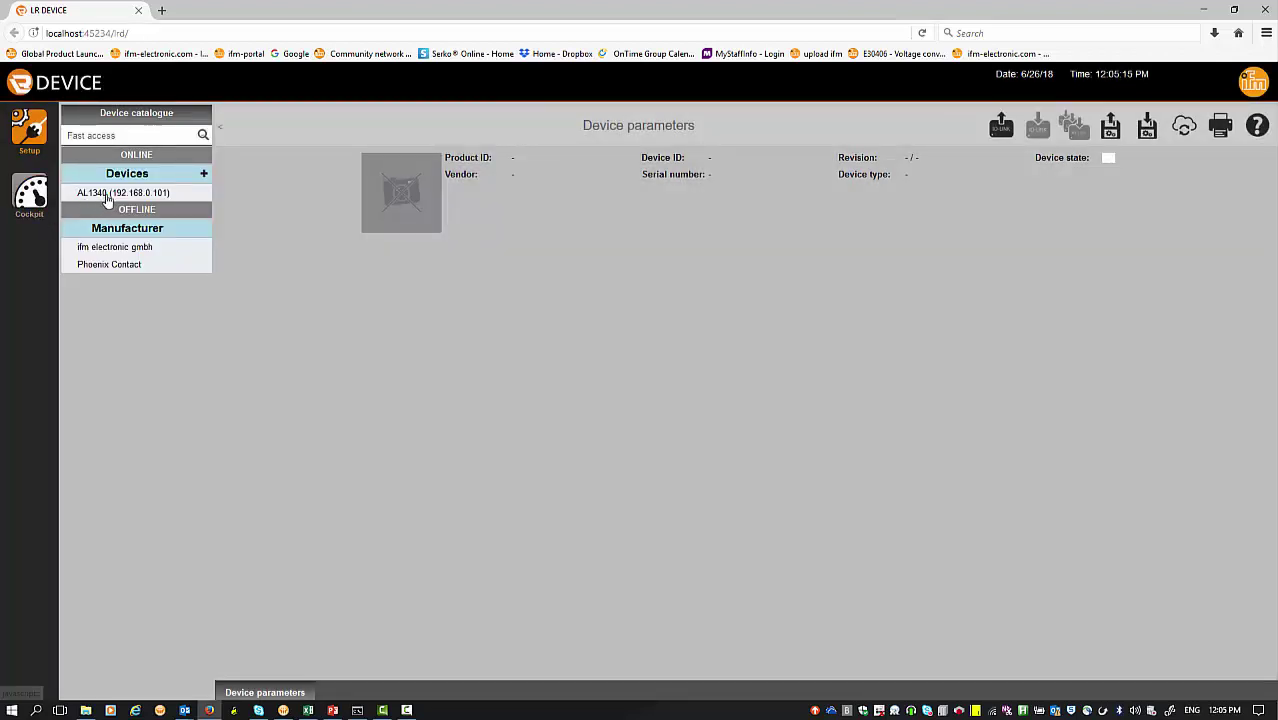
pyautogui.click(105, 197)
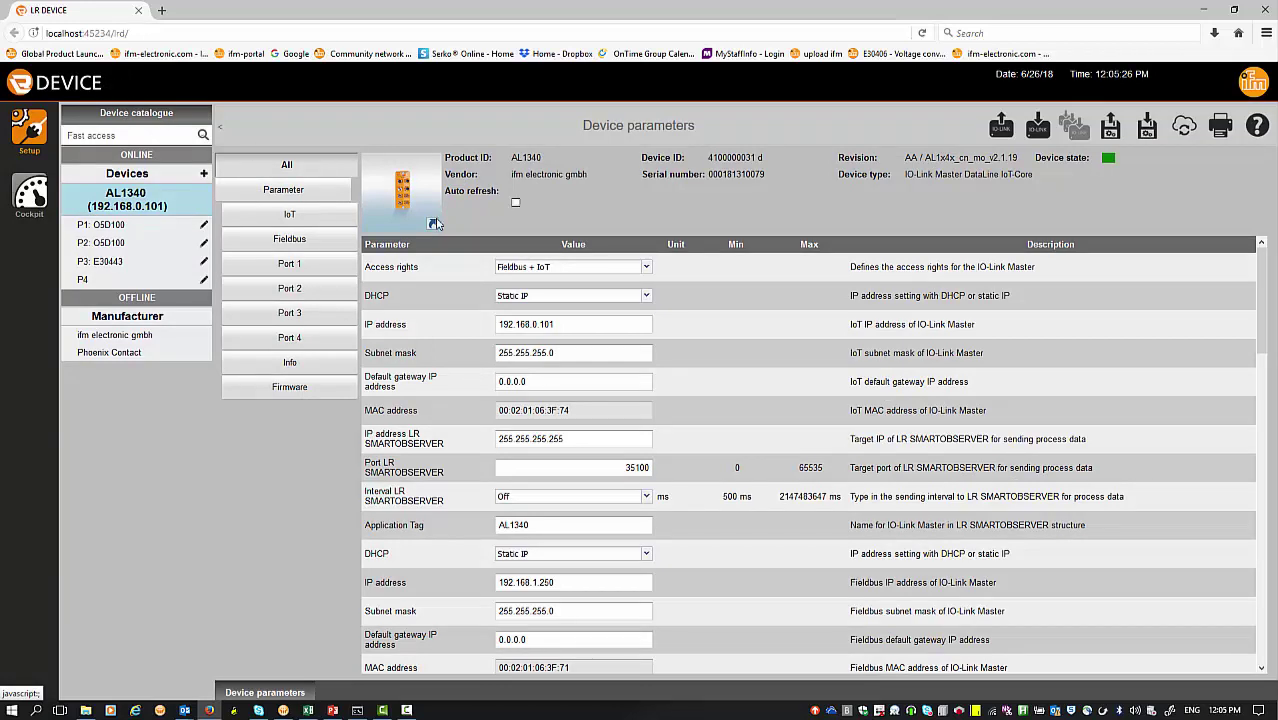
# Scroll through the AL1340 master's parameter table and back to the top.
pyautogui.scroll(-6, 600, 335)
pyautogui.scroll(-8, 610, 490)
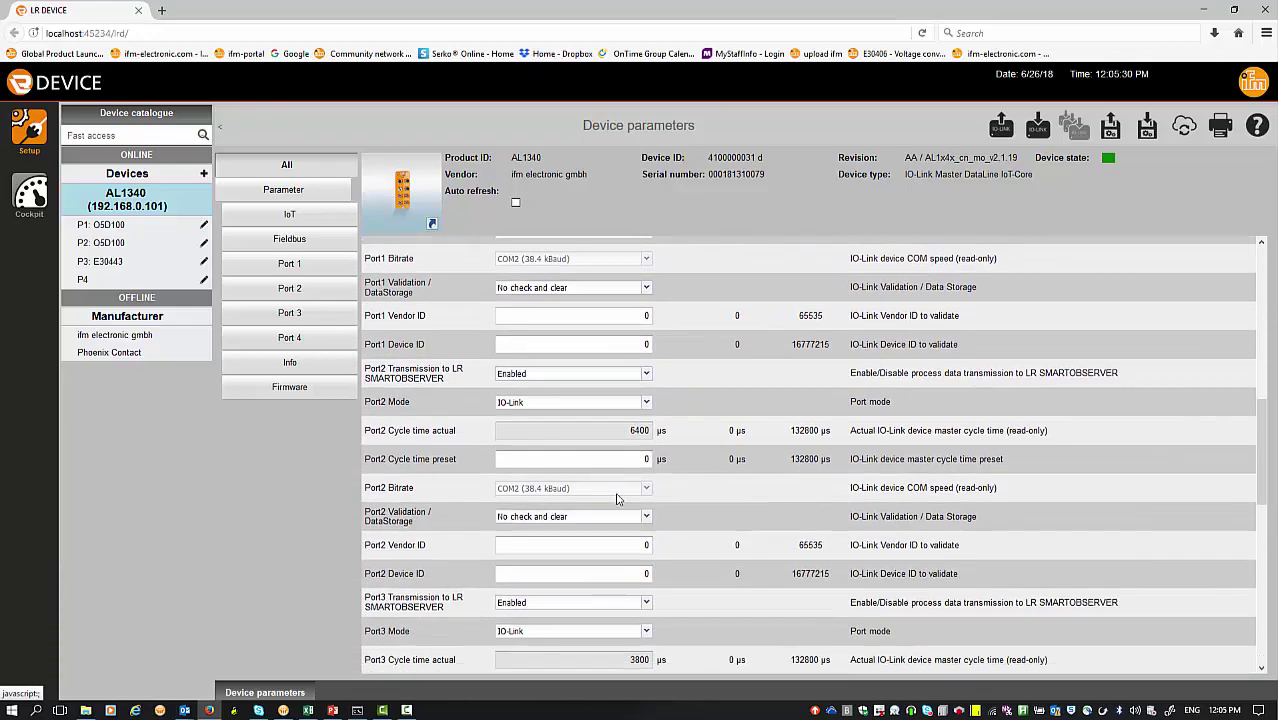
pyautogui.scroll(-6, 606, 497)
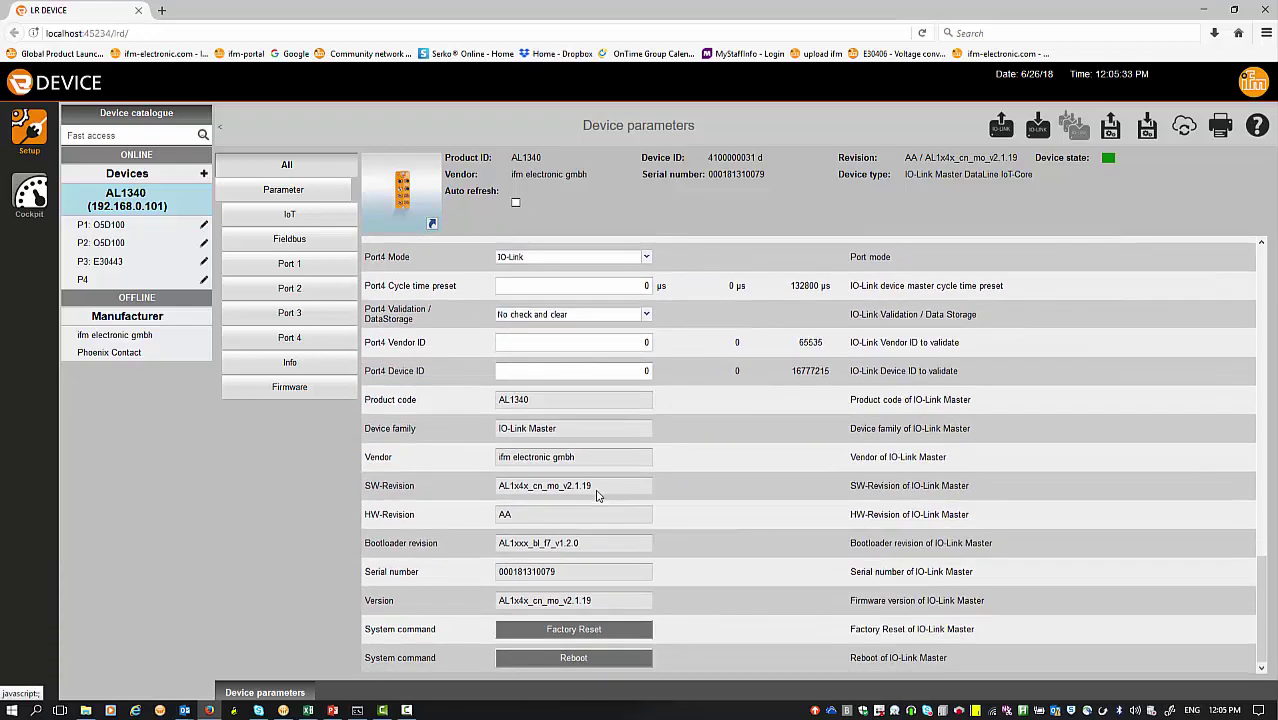
pyautogui.scroll(16, 593, 496)
pyautogui.scroll(4, 593, 496)
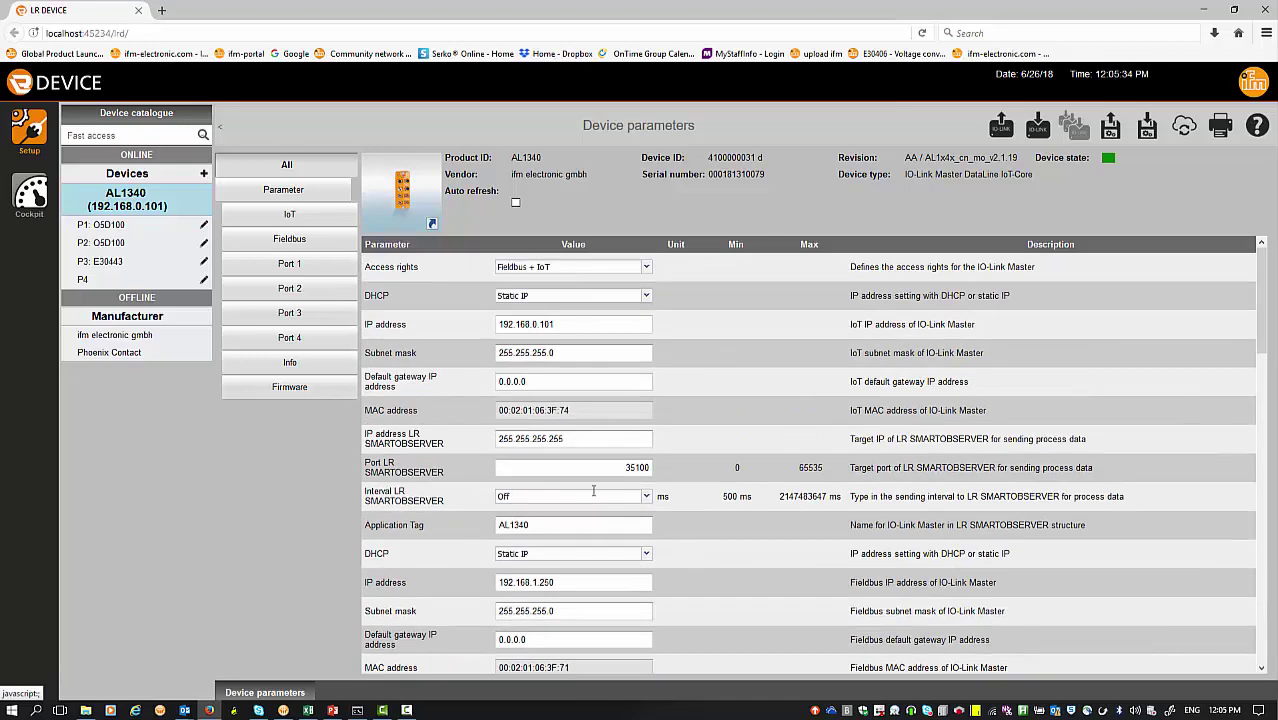
# Show and skim the parameters of the O5D100 sensor on port P1.
pyautogui.click(110, 226)
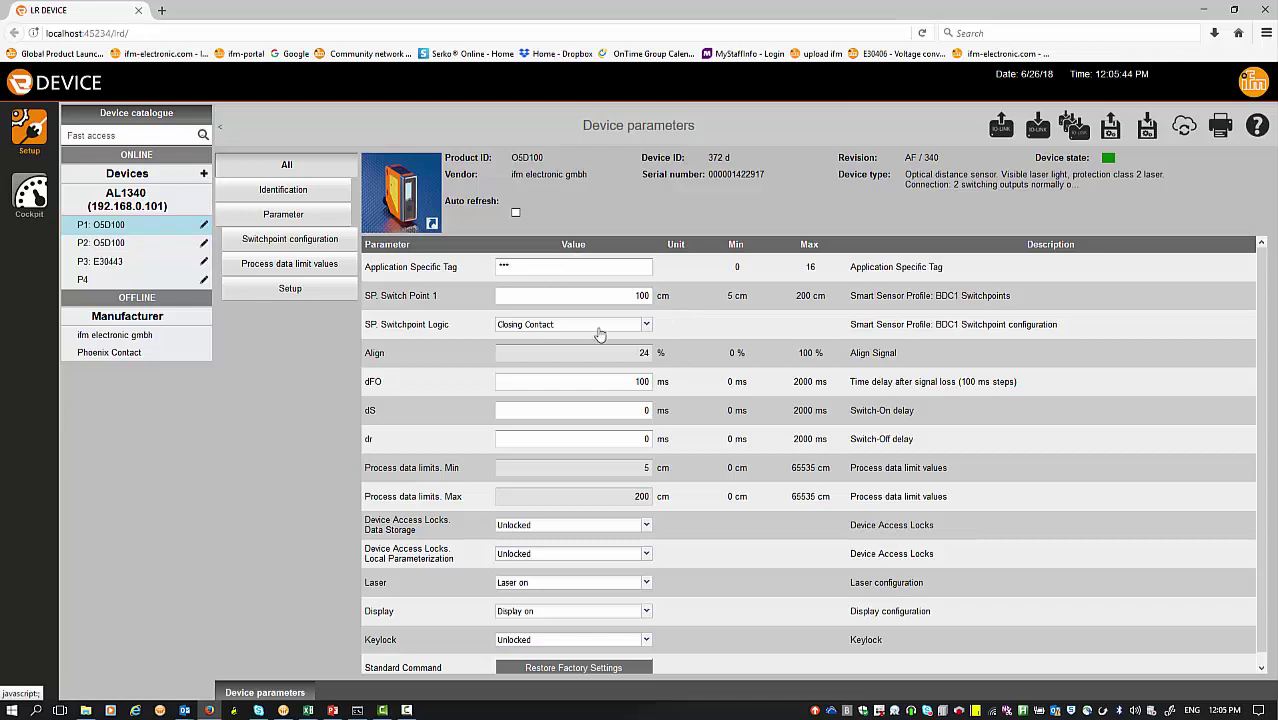
pyautogui.scroll(-1, 520, 558)
pyautogui.scroll(1, 520, 558)
# Show the Cockpit for the P2 O5D100: 25 cm distance, OUT1 ON, live chart.
pyautogui.click(16, 200)
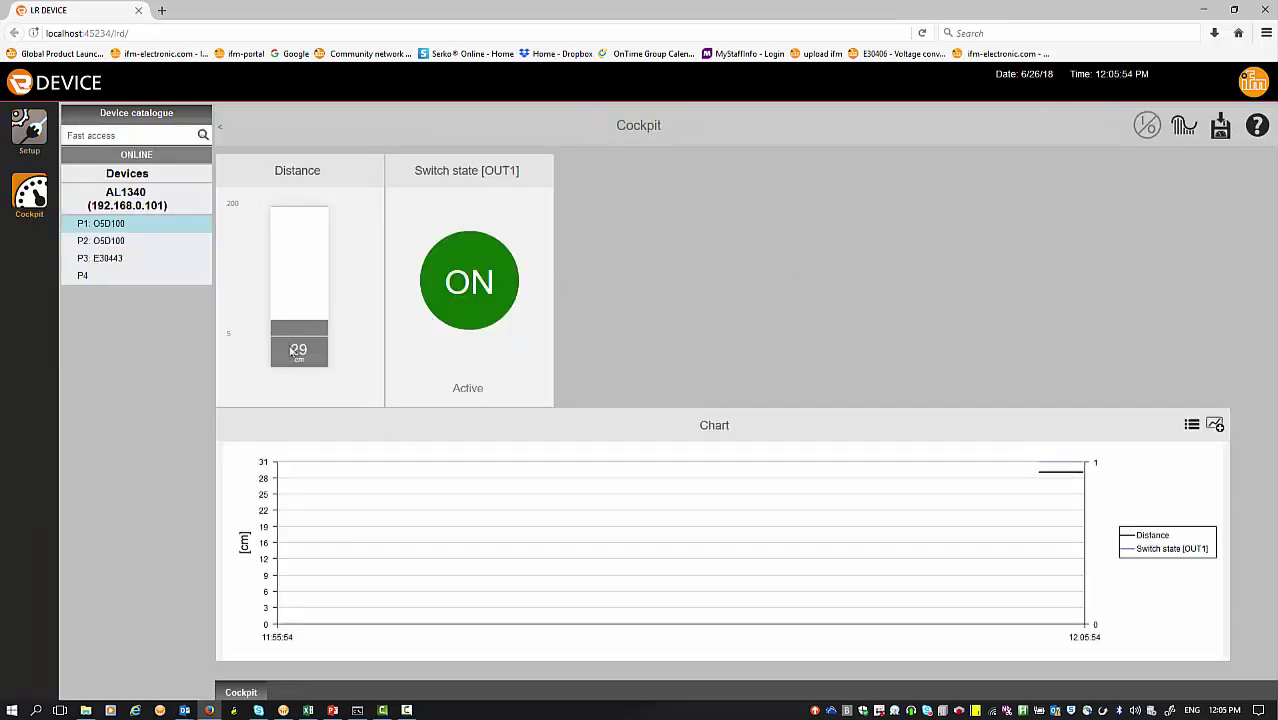
pyautogui.click(122, 242)
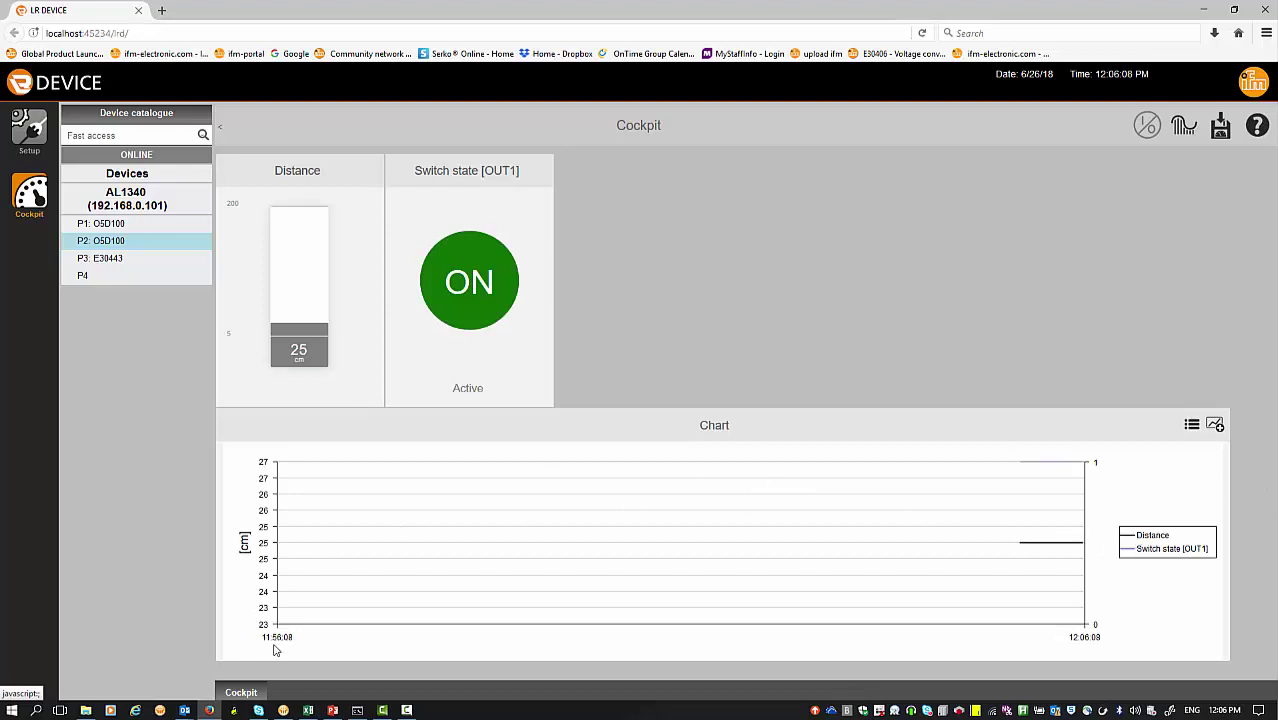
pyautogui.moveTo(279, 641); pyautogui.dragTo(308, 641)
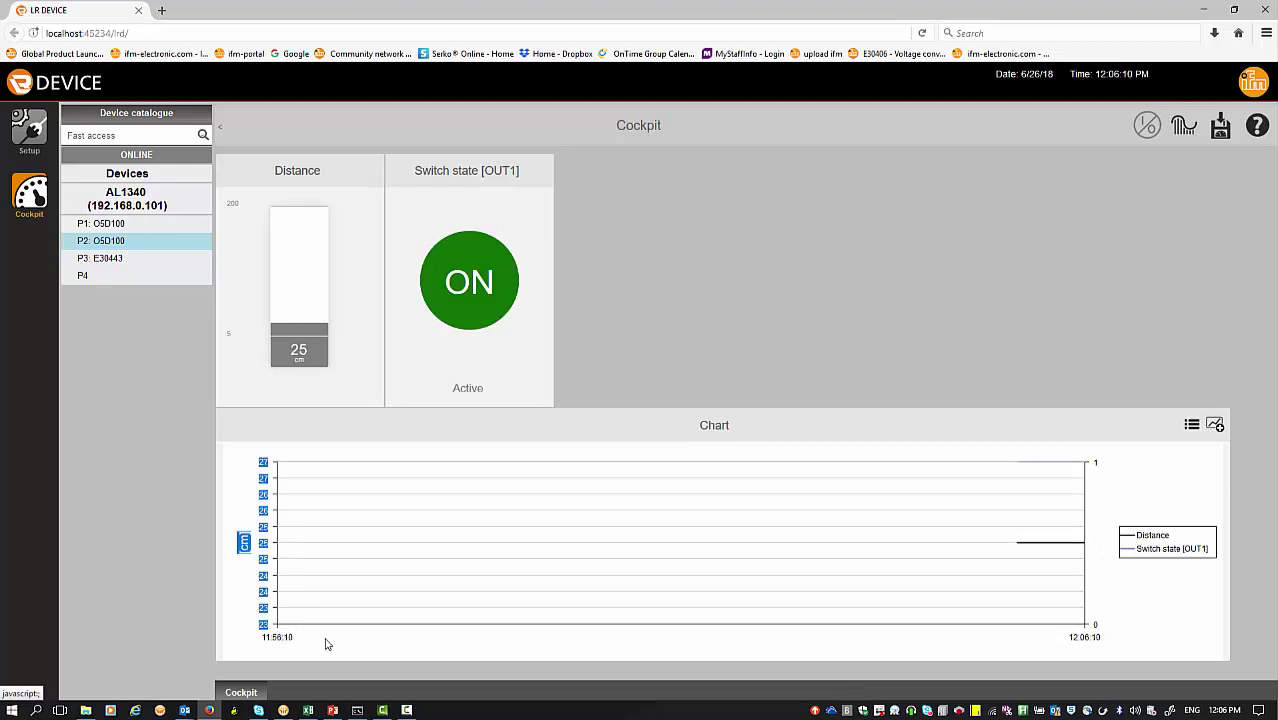
pyautogui.click(337, 598)
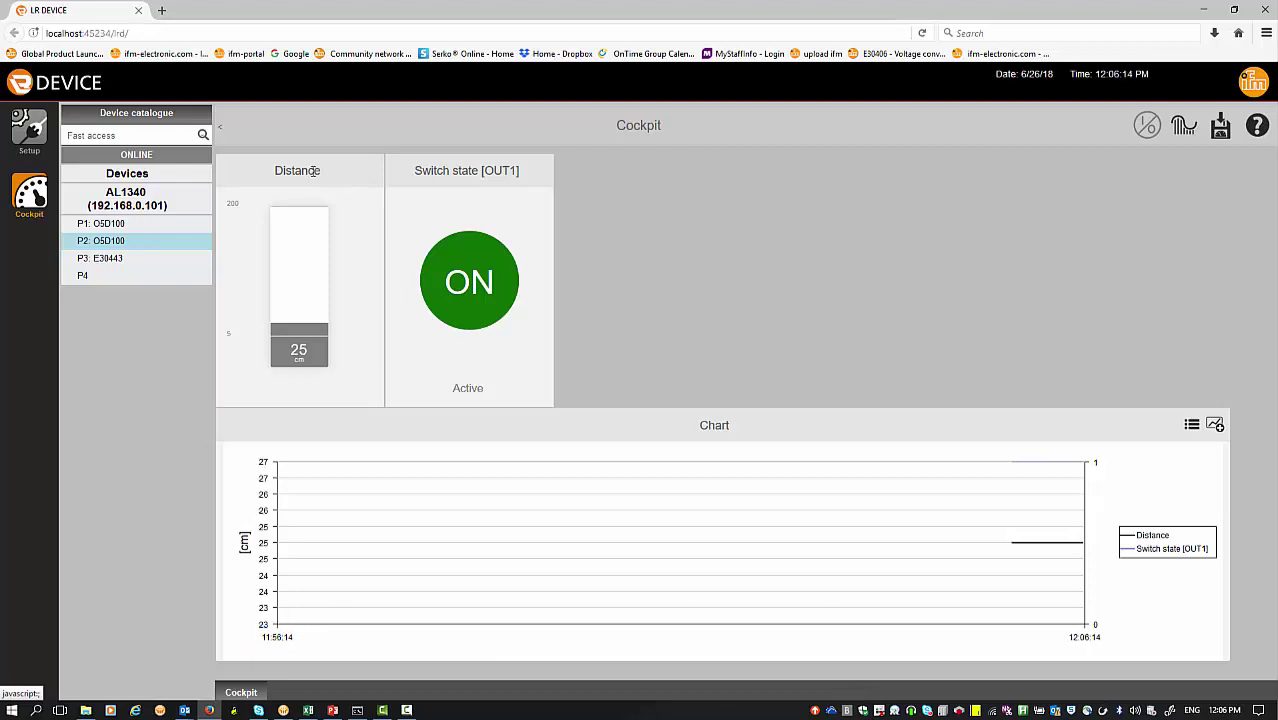
# Return to the sensor's Setup view, then load 192.168.0.101 in a new browser tab.
pyautogui.click(27, 137)
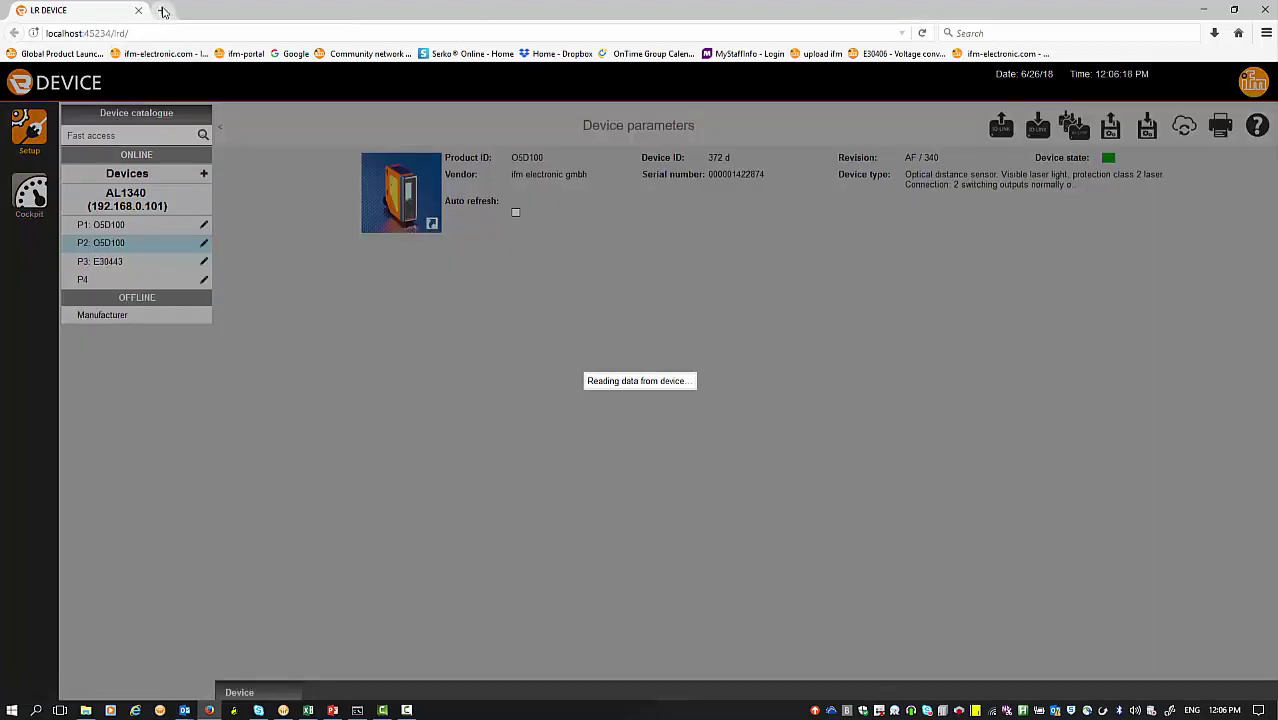
pyautogui.click(161, 10)
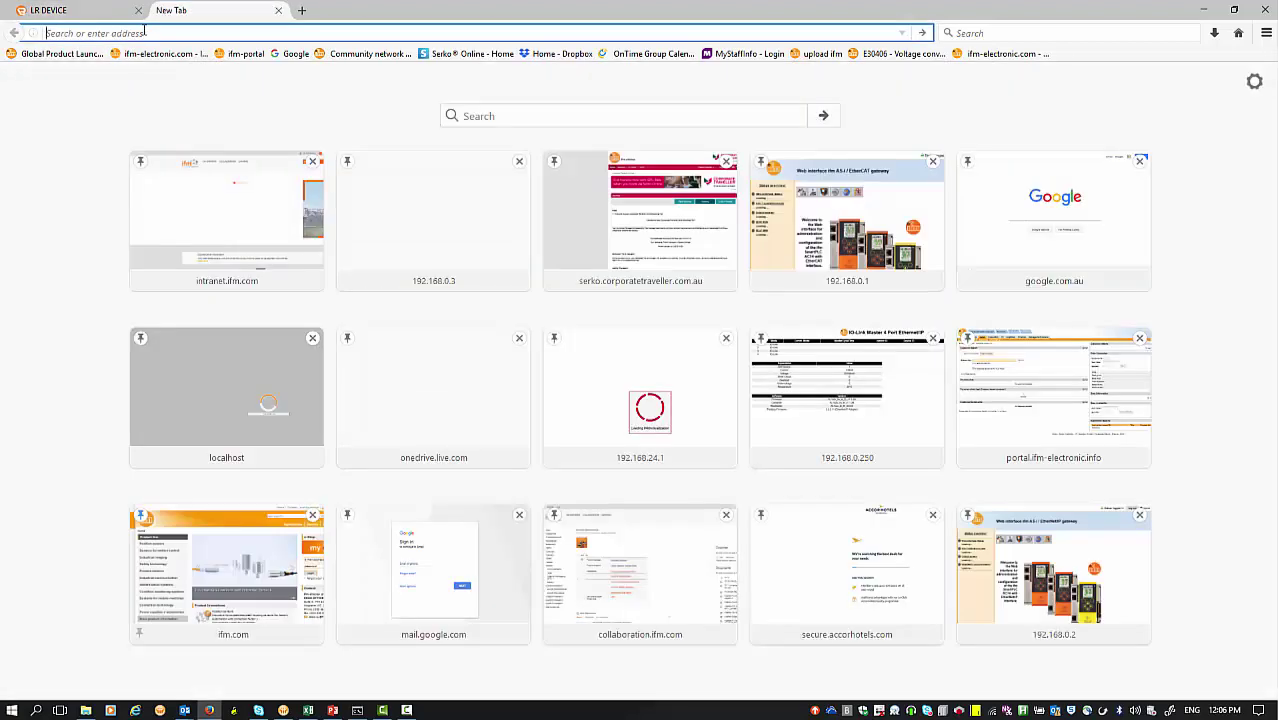
pyautogui.write('192.')
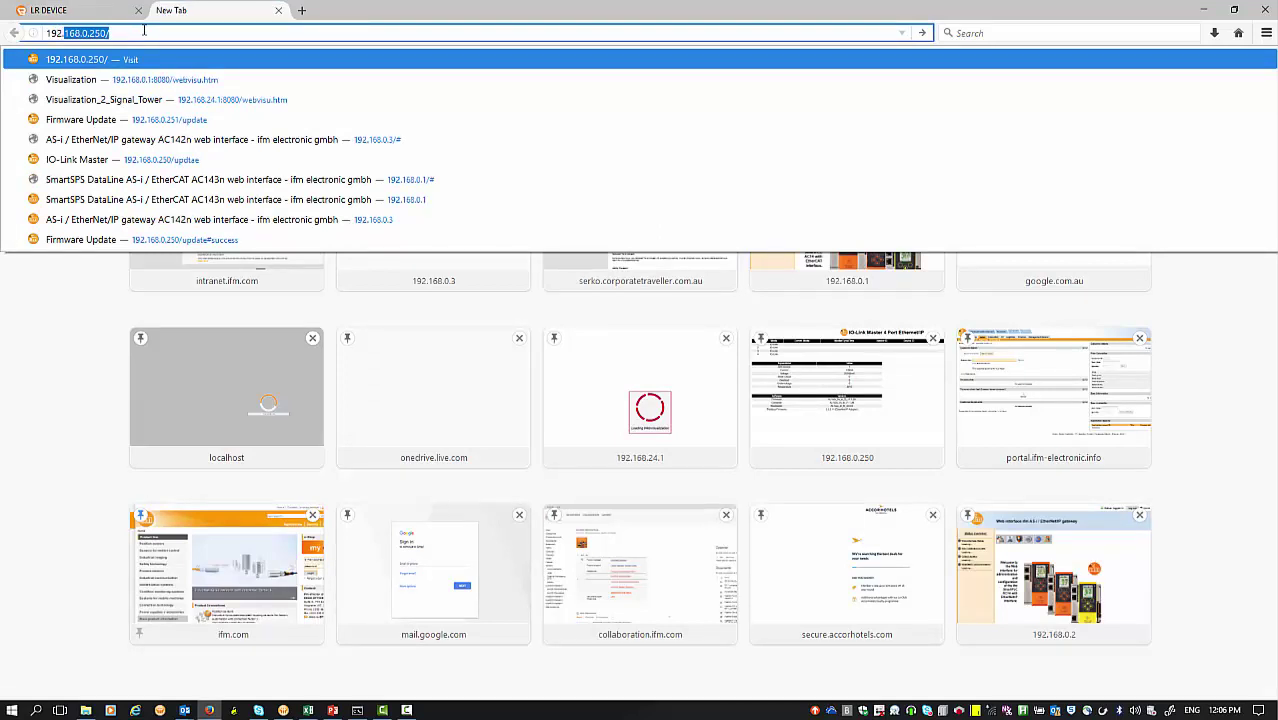
pyautogui.write('168')
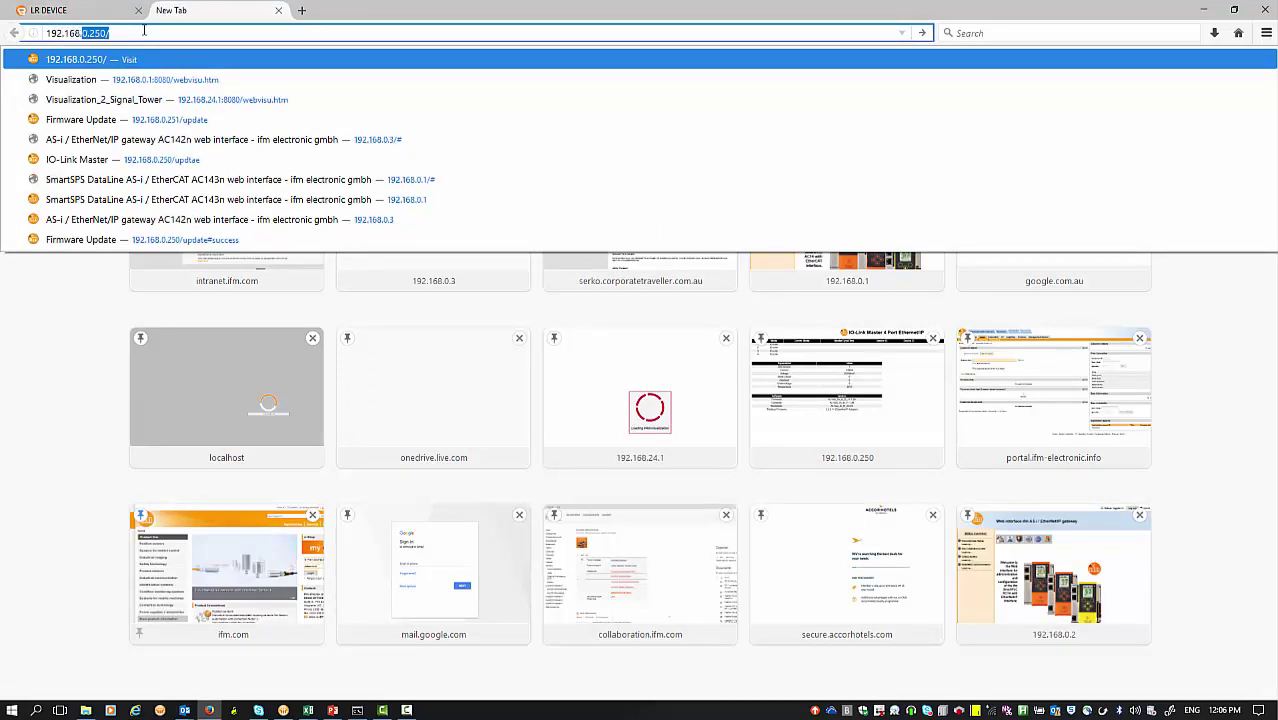
pyautogui.write('.0.101')
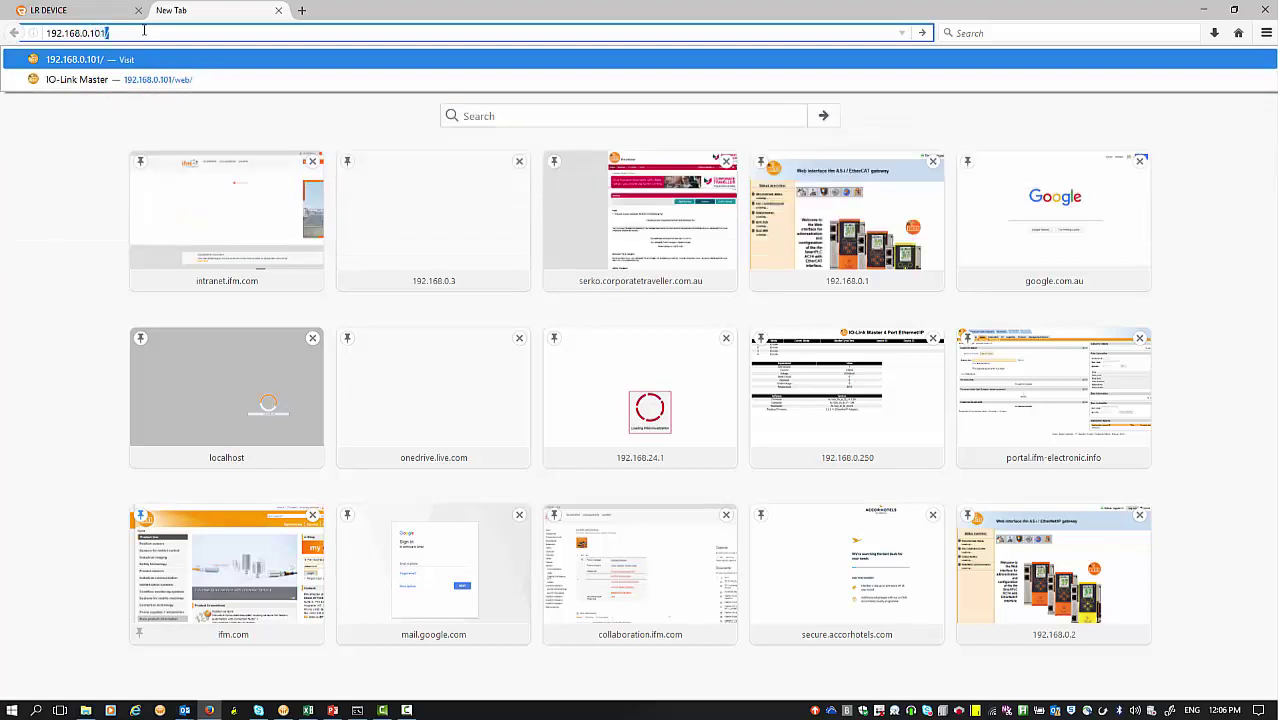
pyautogui.press('Return')
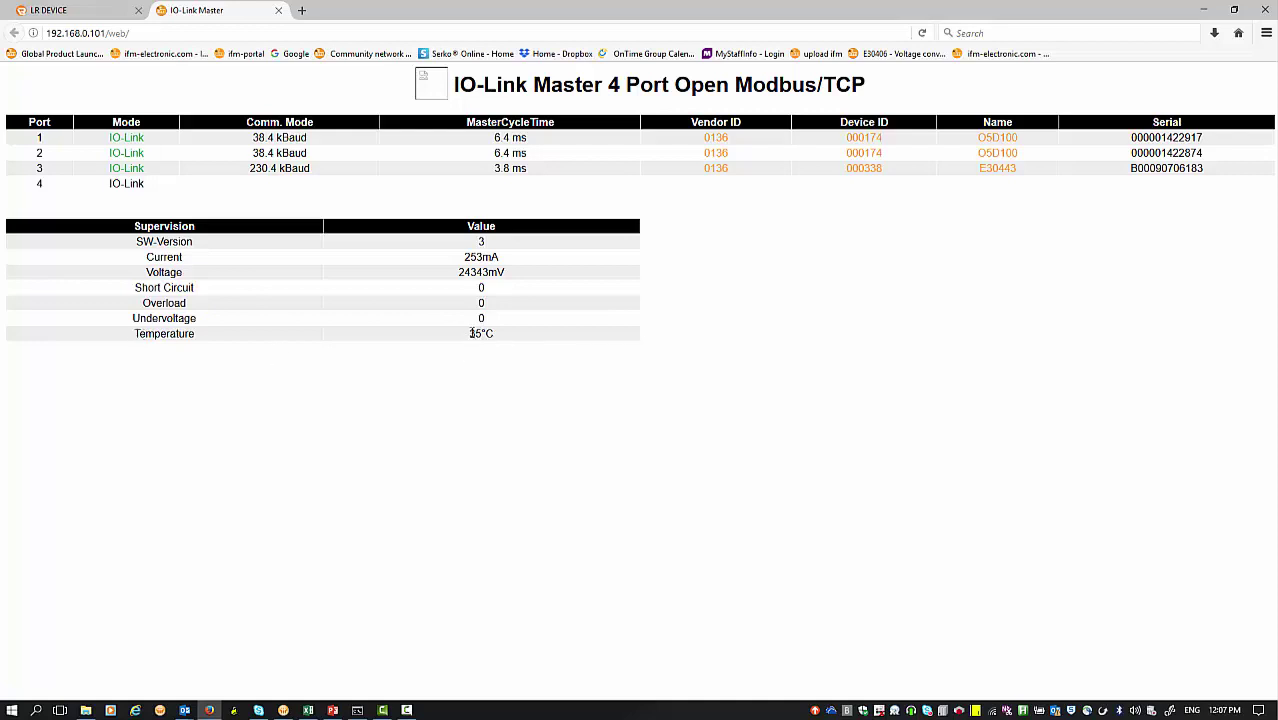
# Highlight the 35°C temperature reading on the IO-Link Master status page.
pyautogui.moveTo(466, 334); pyautogui.dragTo(572, 361)
# Switch back to the LR DEVICE tab showing the P2 O5D100's device parameters.
pyautogui.click(105, 10)
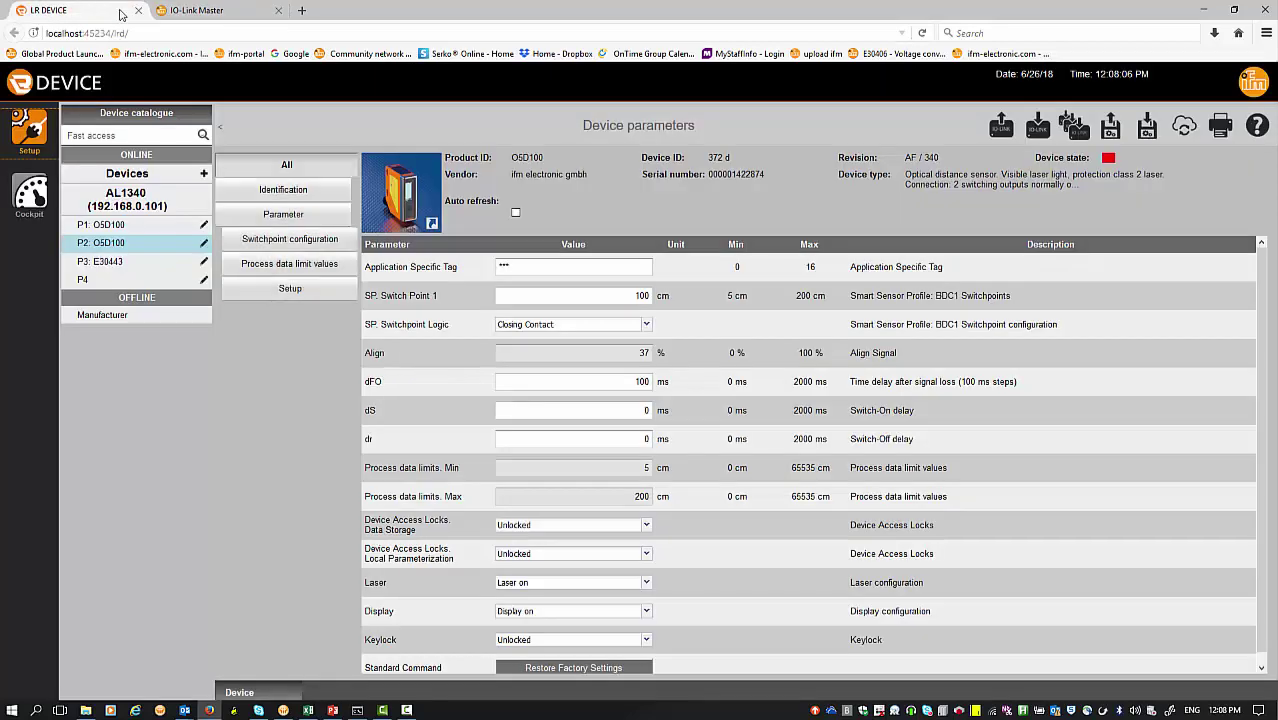